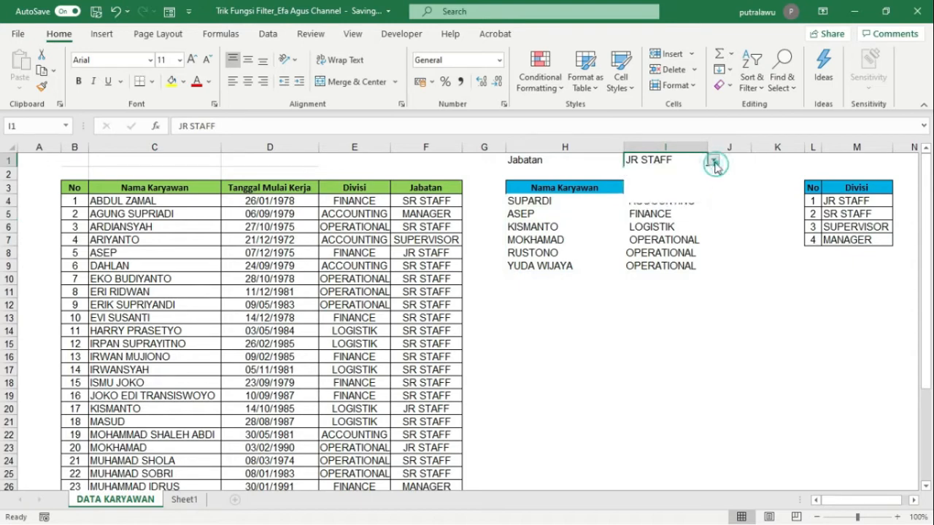
Step: Switch the Jabatan selection in I1 to SUPERVISOR and SR STAFF in turn, checking the filtered employee list each time
click(713, 160)
click(664, 182)
click(707, 156)
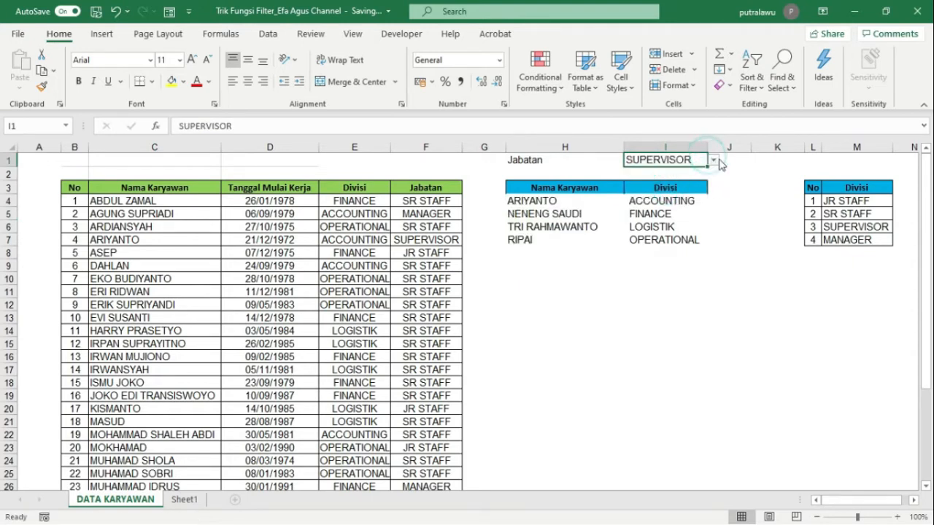
click(721, 160)
click(691, 161)
click(713, 160)
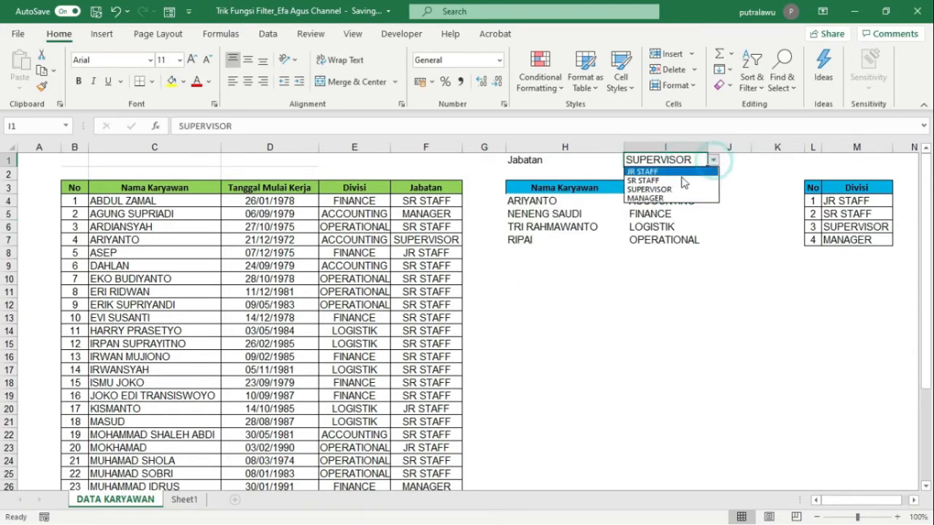
click(657, 176)
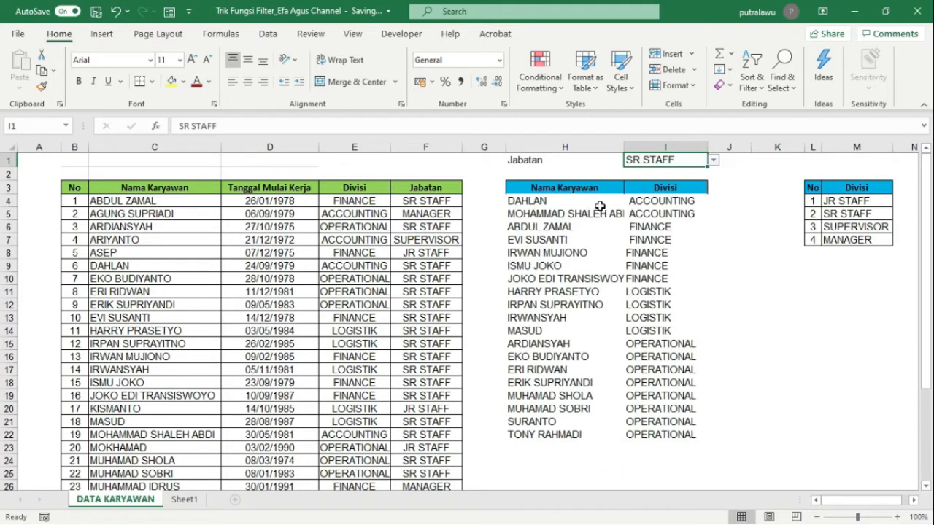
click(647, 203)
click(563, 201)
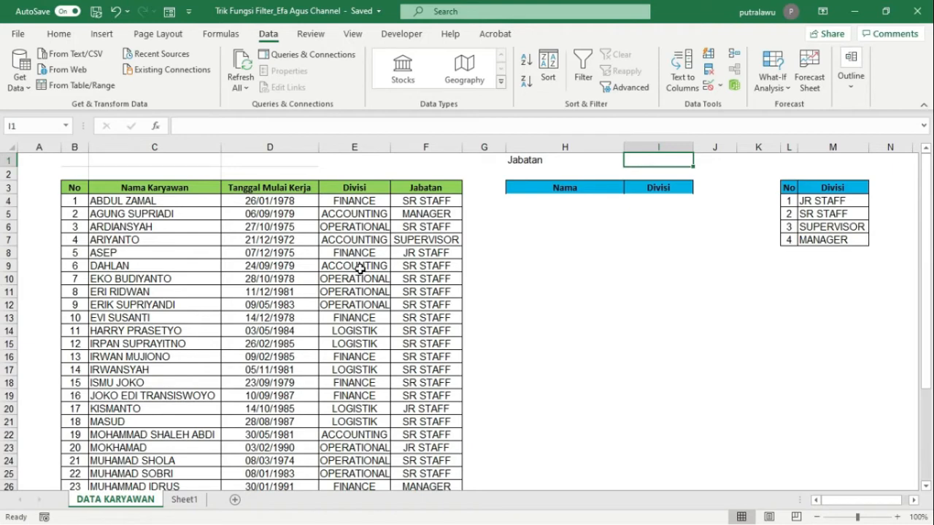
Step: Convert the employee data in B3:F36 into a table with headers
scroll(198, 292, down, 2)
scroll(204, 281, up, 2)
click(183, 229)
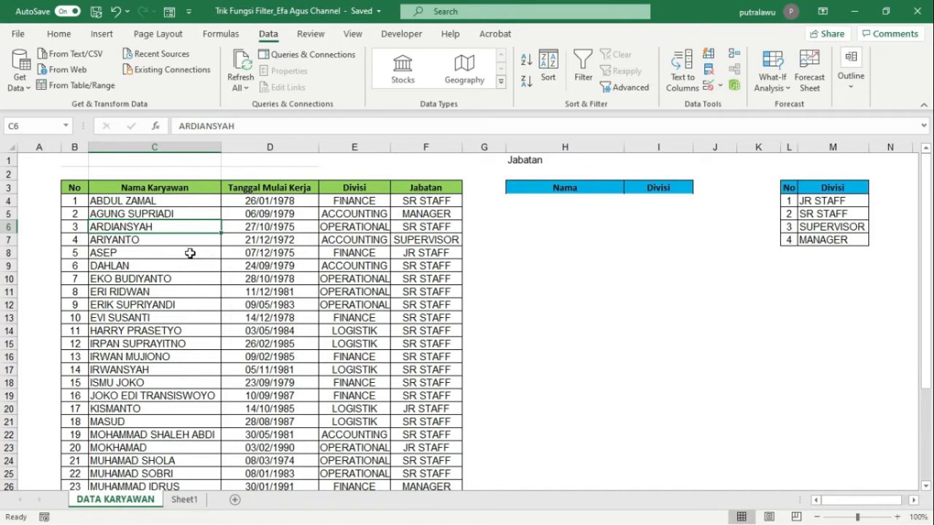
key(ctrl+t)
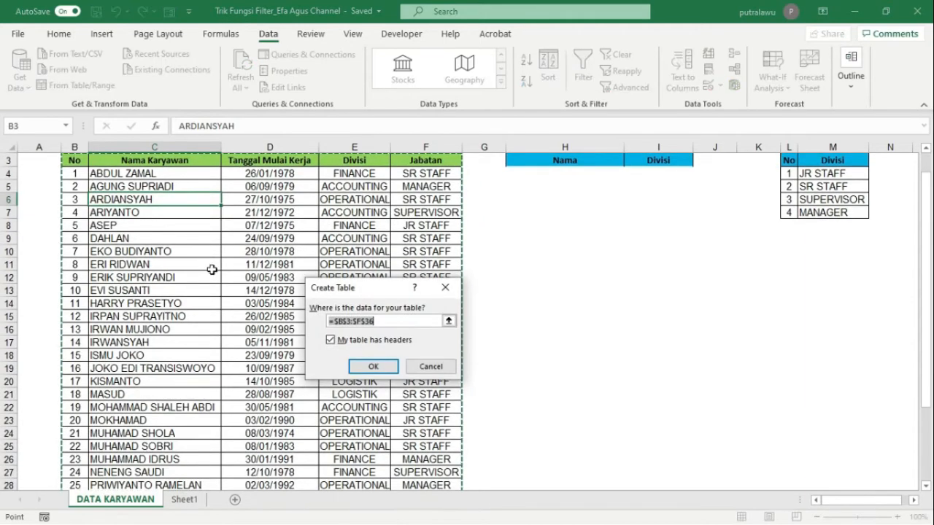
click(372, 367)
scroll(642, 292, up, 1)
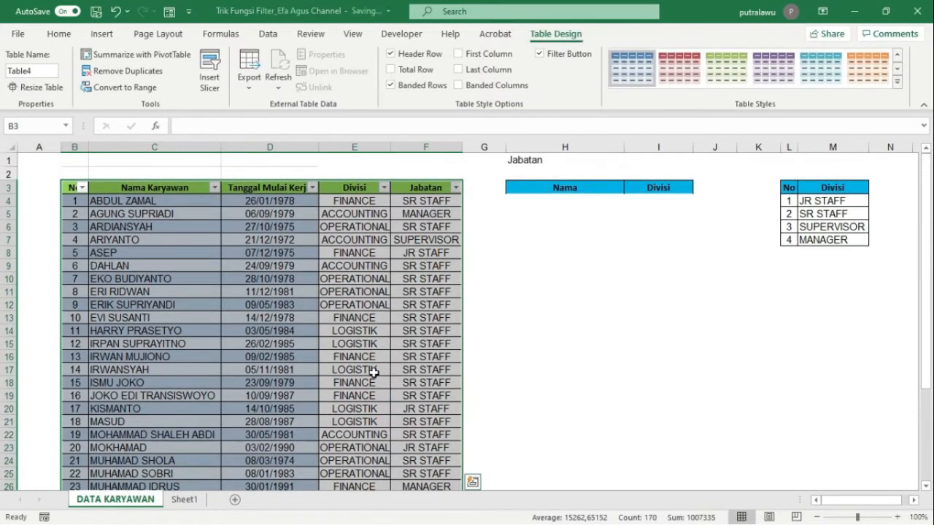
Step: Clear the employee table's style and turn off its filter buttons
click(897, 80)
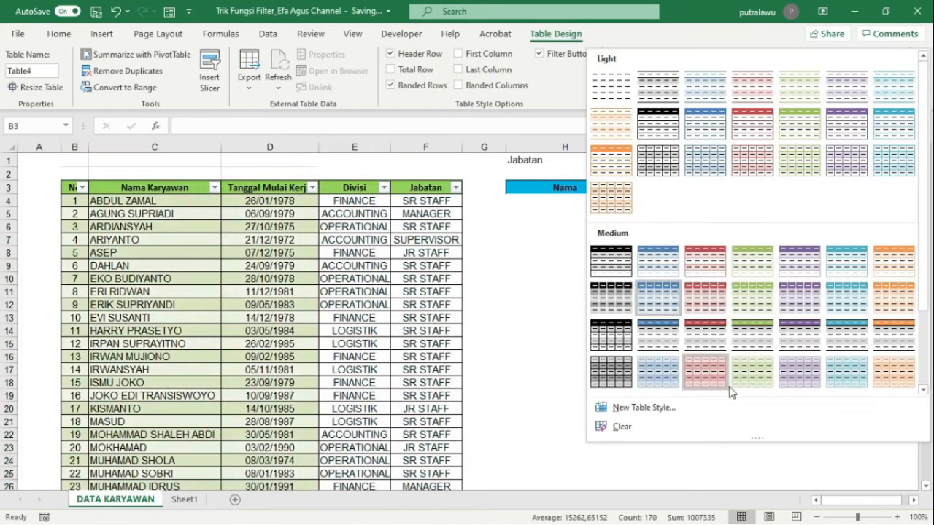
click(622, 429)
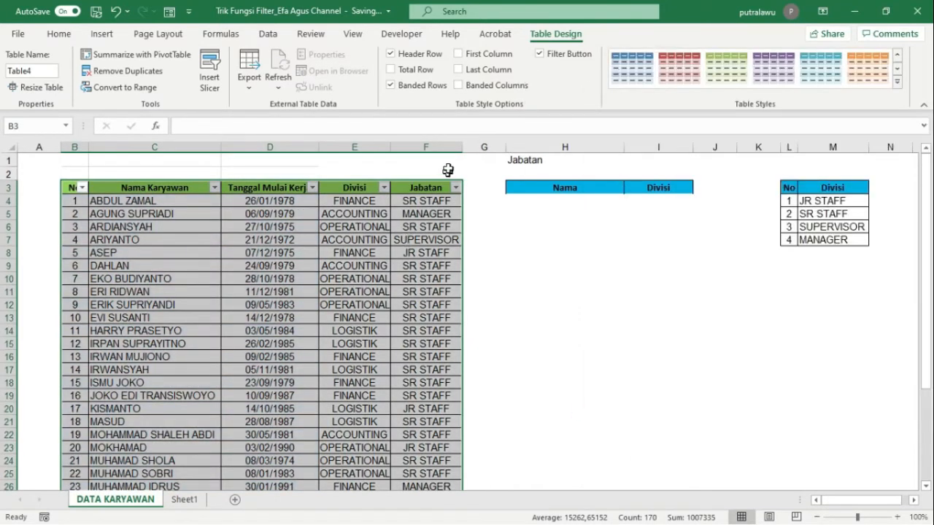
click(538, 56)
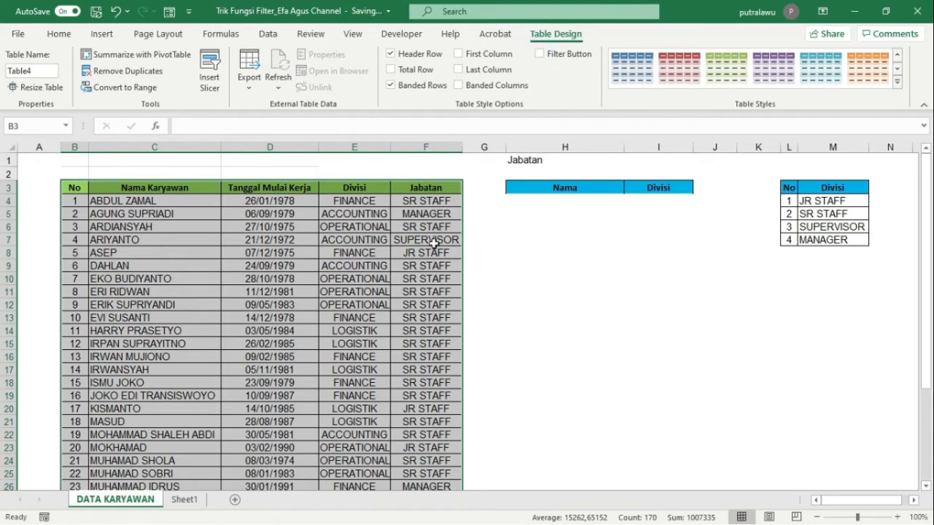
click(423, 284)
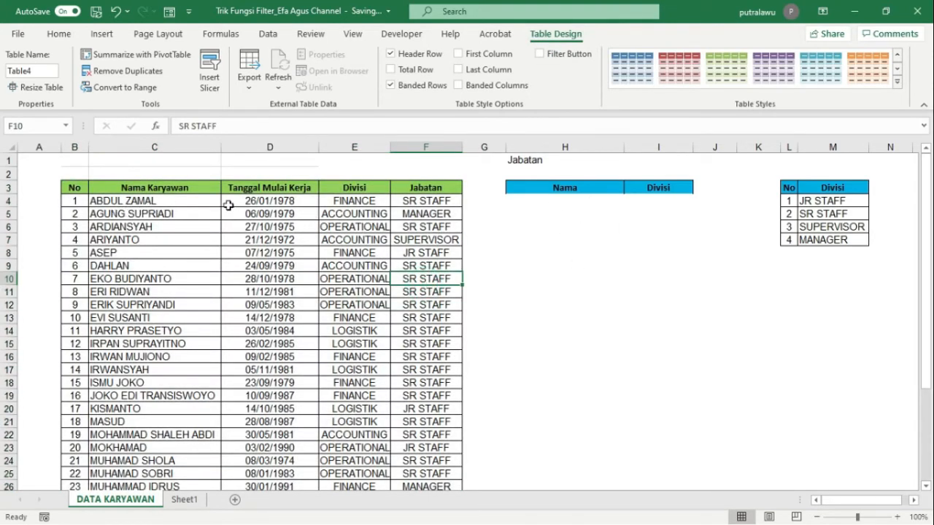
Step: Change the header in H3 to Nama Karyawan
click(584, 185)
double_click(588, 188)
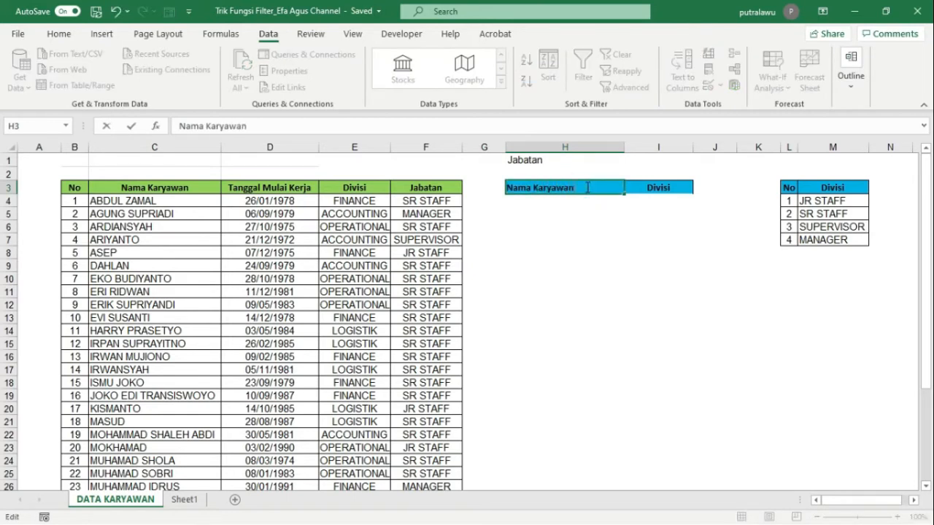
key(Return)
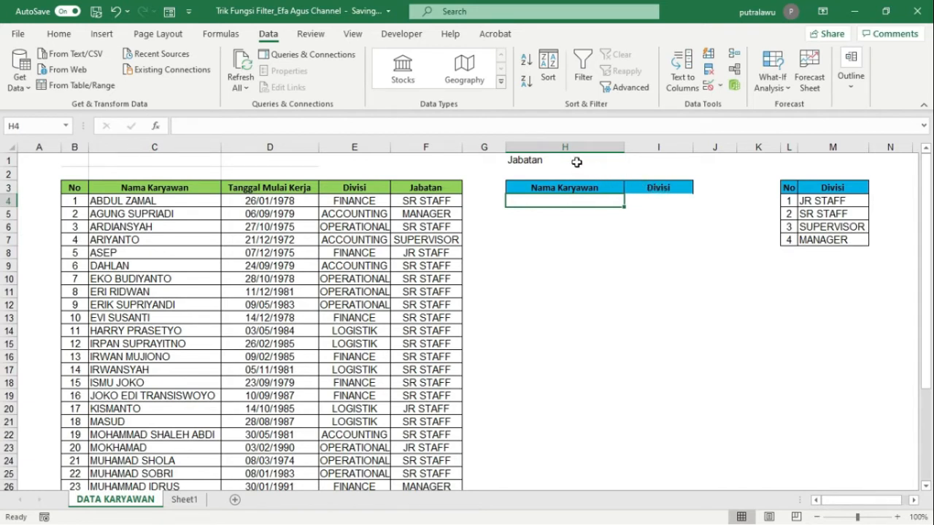
Step: Review the Jabatan criterion cell, the output area, the employee table and the position list in M4:M7
click(577, 160)
click(659, 162)
click(570, 218)
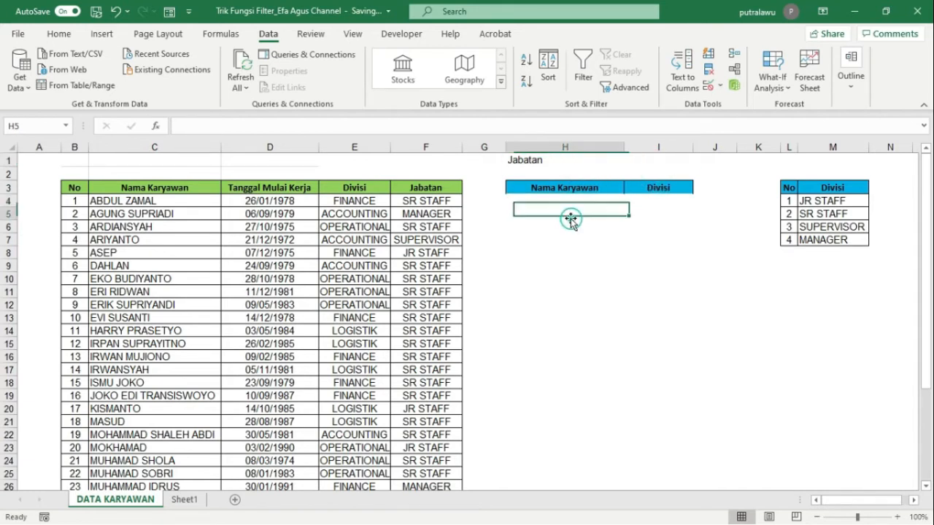
click(376, 228)
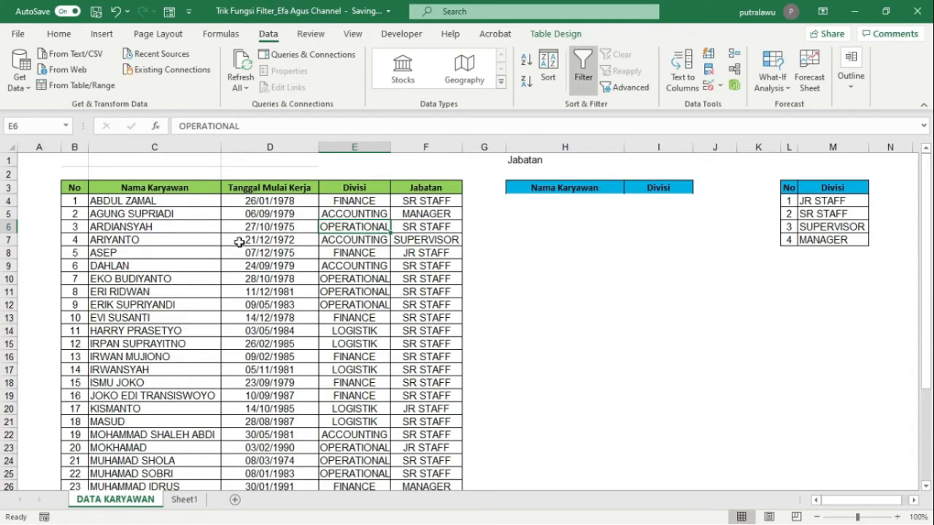
scroll(241, 245, down, 5)
scroll(257, 340, up, 5)
drag(831, 205, 830, 240)
Step: Add a List data validation to I1 with M4:M7 as its source, and choose SR STAFF there
click(661, 159)
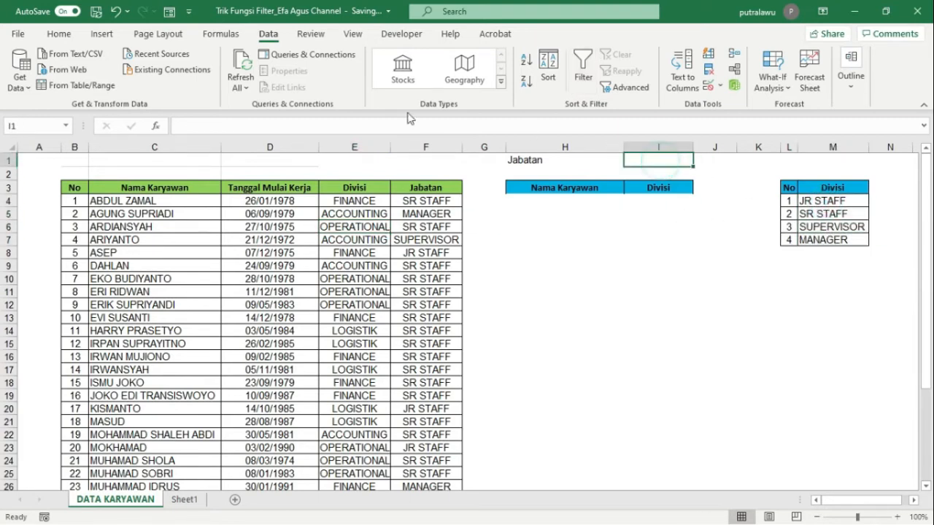
click(59, 33)
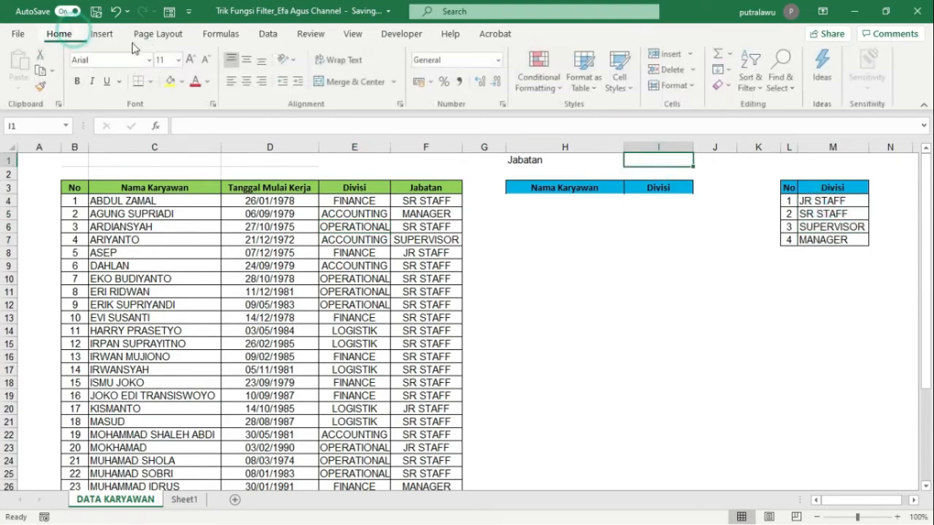
click(267, 33)
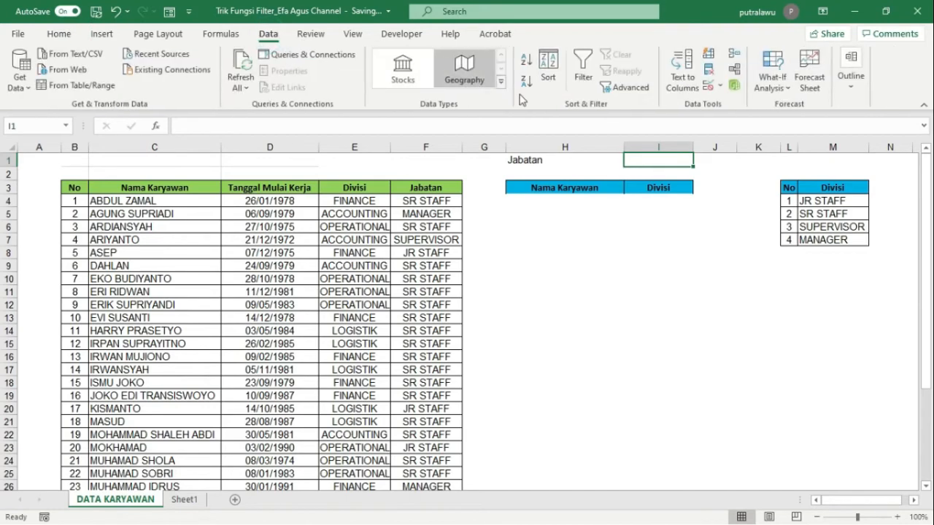
click(707, 85)
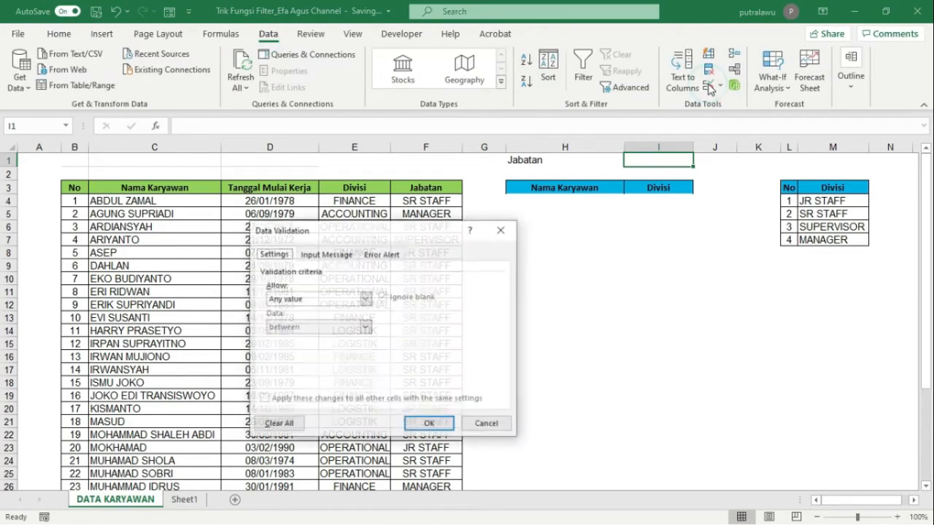
click(361, 299)
click(276, 338)
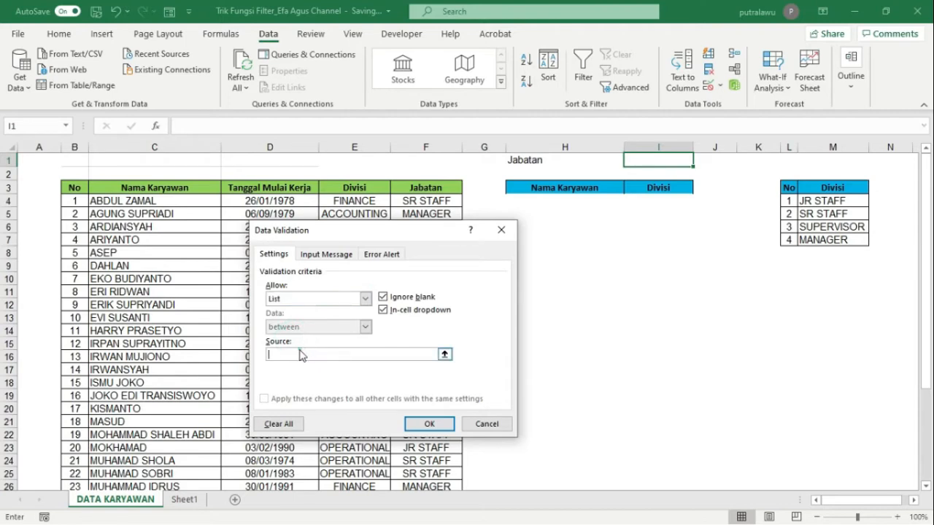
drag(811, 202, 830, 243)
click(429, 424)
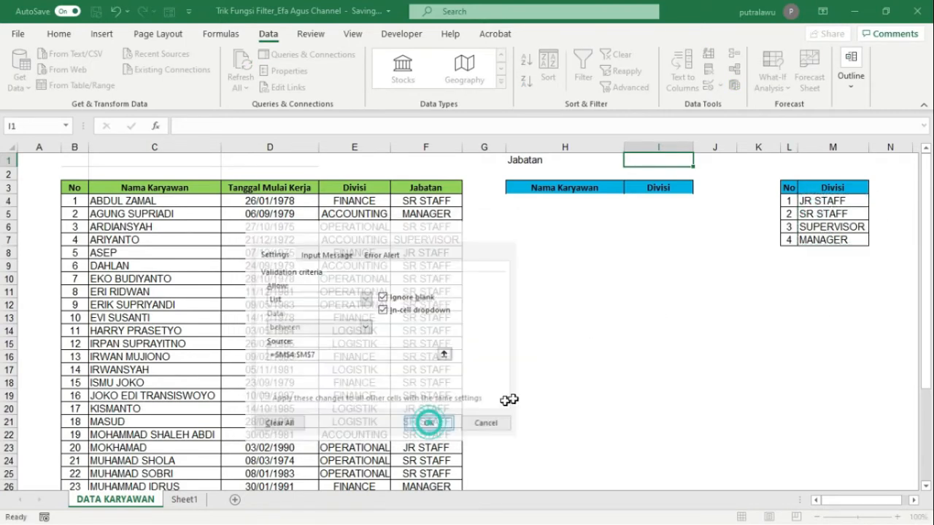
click(698, 160)
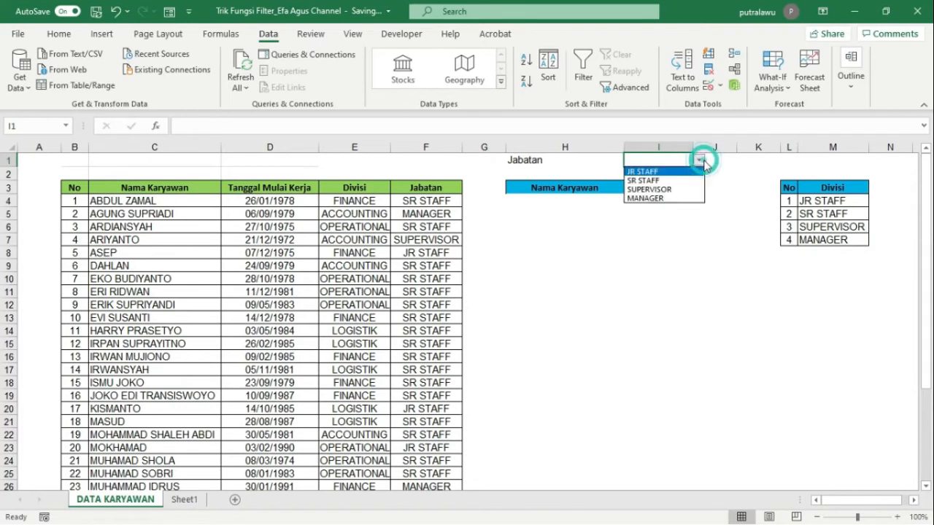
click(655, 182)
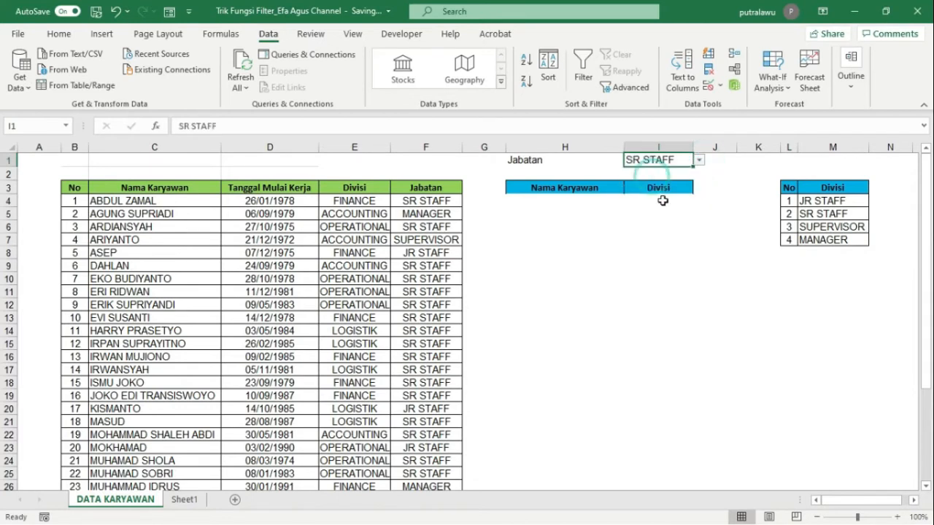
Step: Start a FILTER formula in H4 with the employee table's columns Nama Karyawan through Jabatan as the array
click(547, 201)
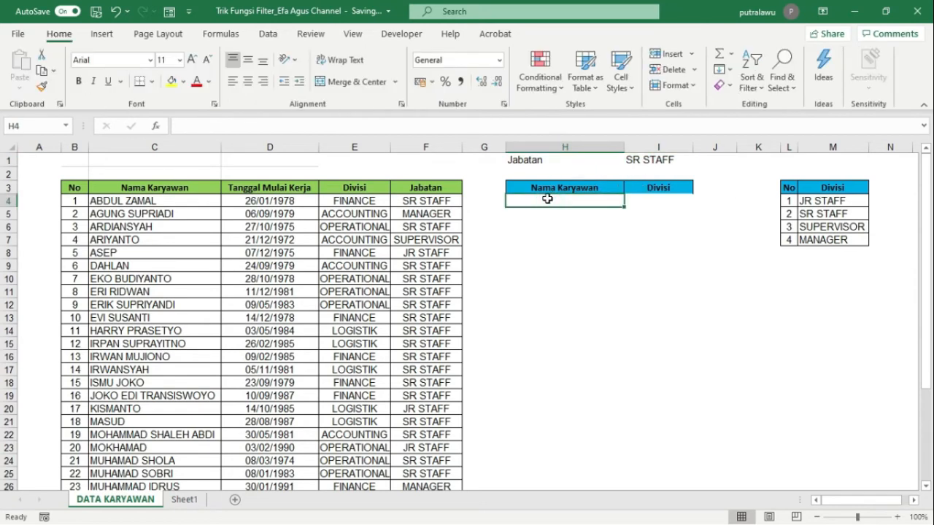
text(=)
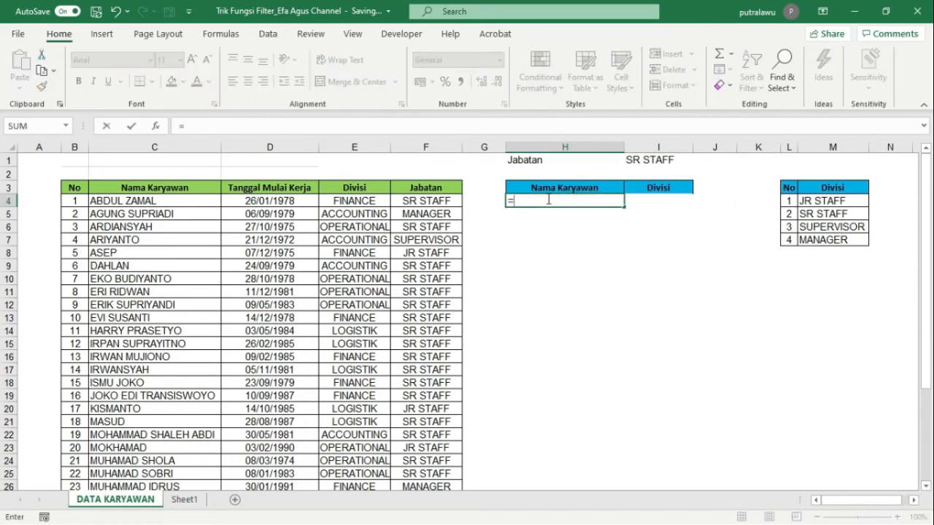
text(filter)
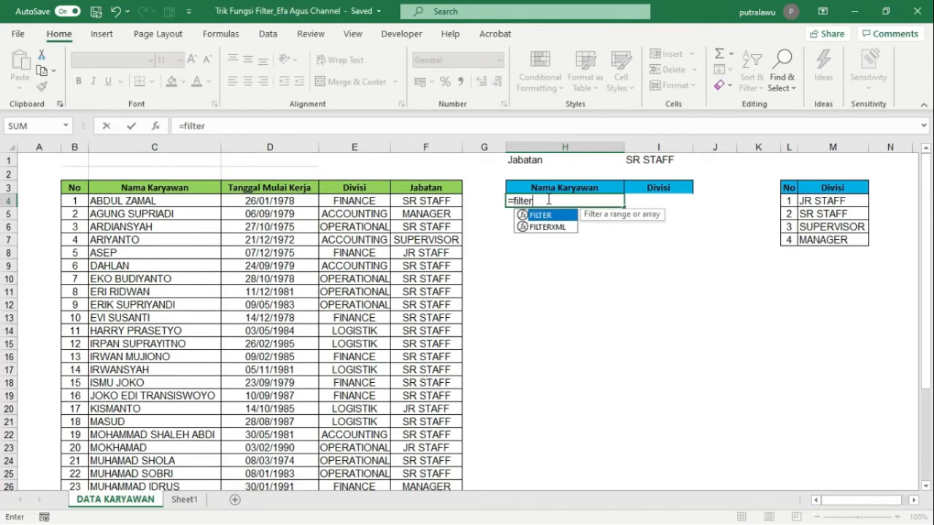
text(()
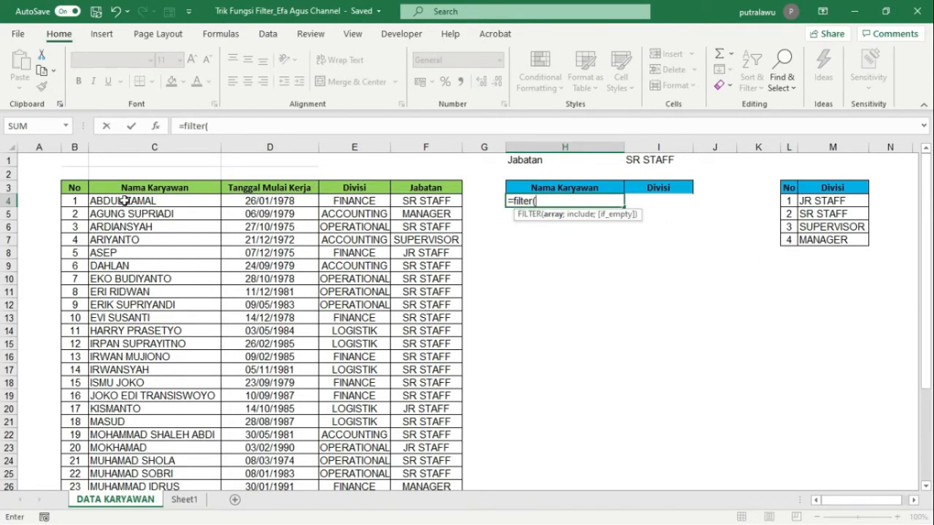
drag(124, 201, 420, 445)
text(;)
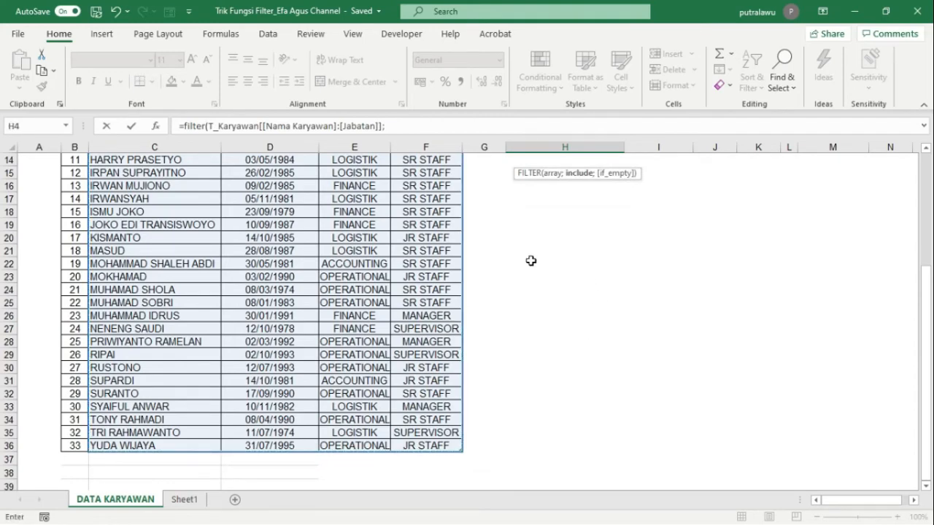
Step: Complete the H4 FILTER formula with the include condition T_Karyawan[Jabatan]=I1
scroll(474, 226, up, 5)
click(418, 199)
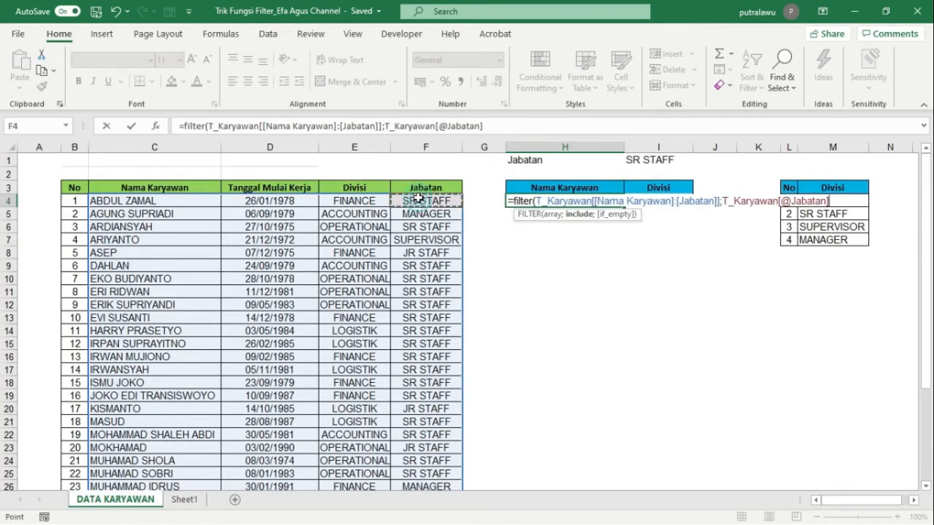
drag(418, 198, 446, 443)
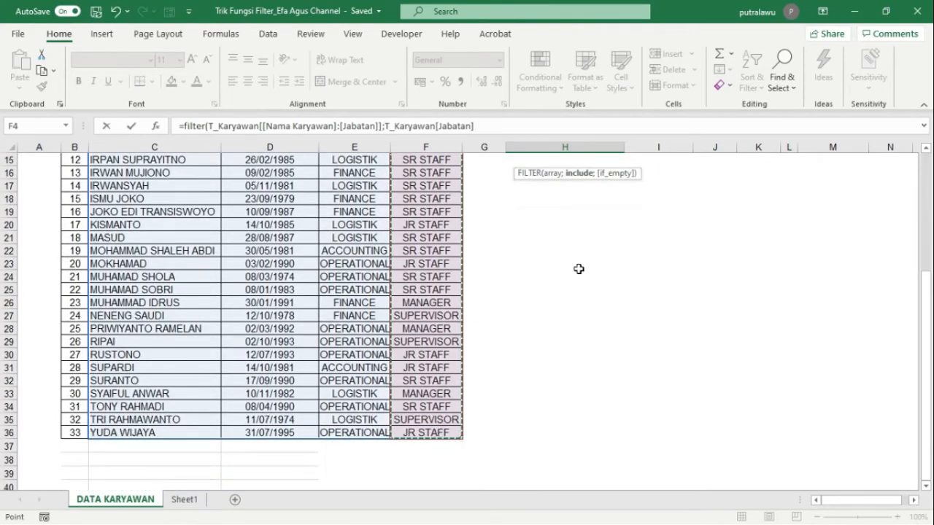
text(=)
scroll(579, 270, up, 5)
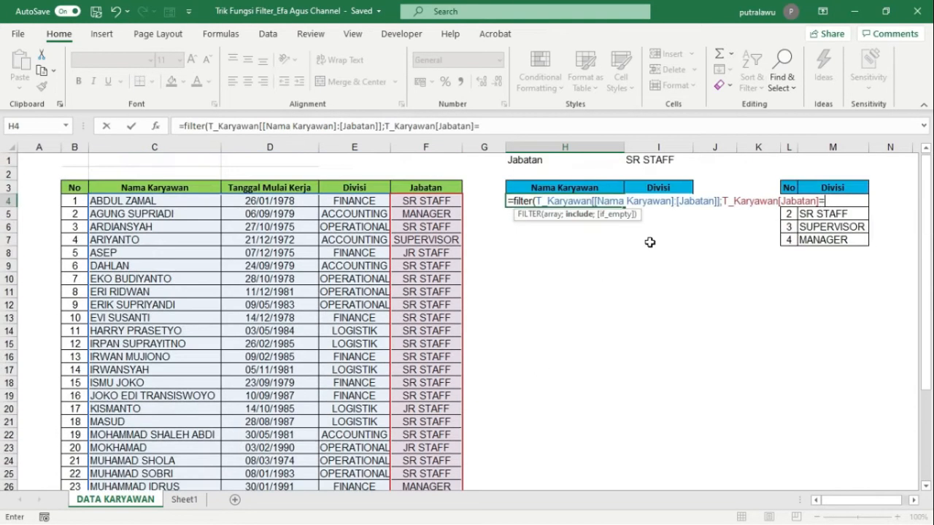
click(646, 160)
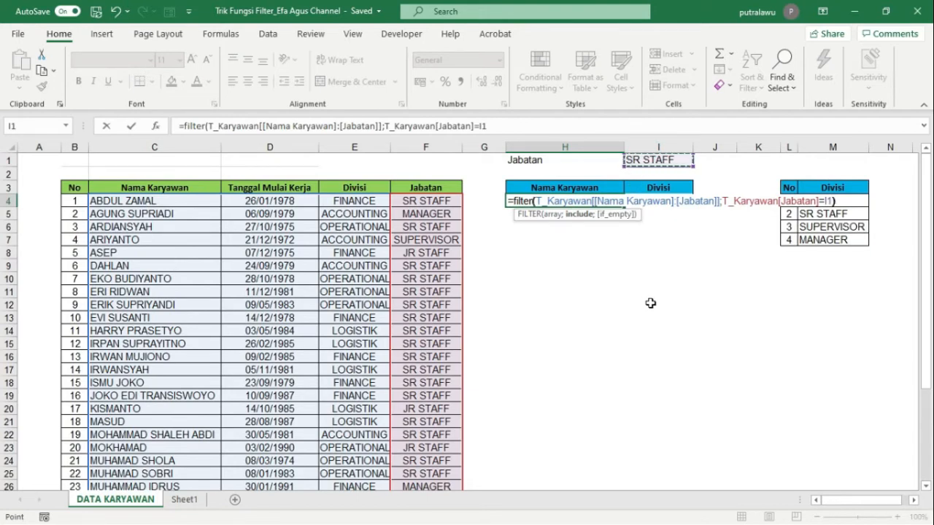
key(Return)
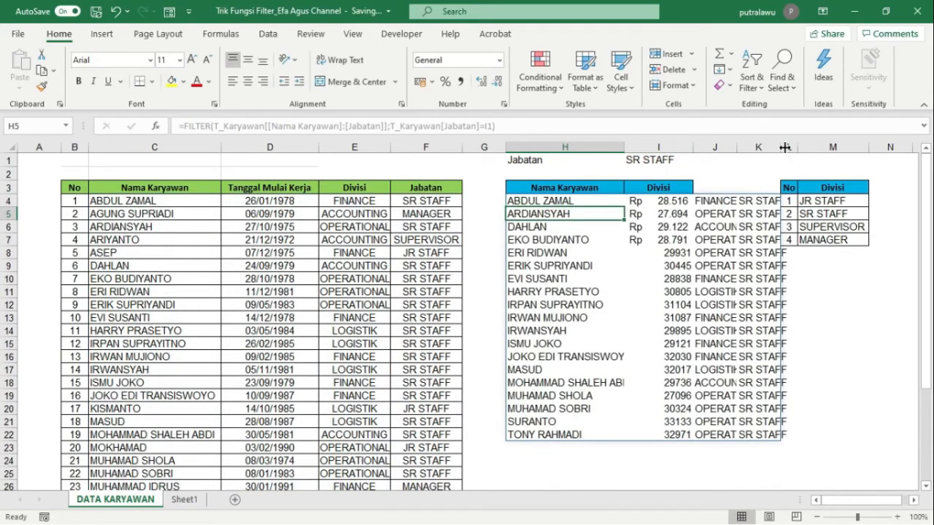
Step: Autofit the width of column K and select the FILTER formula cell H4
double_click(784, 148)
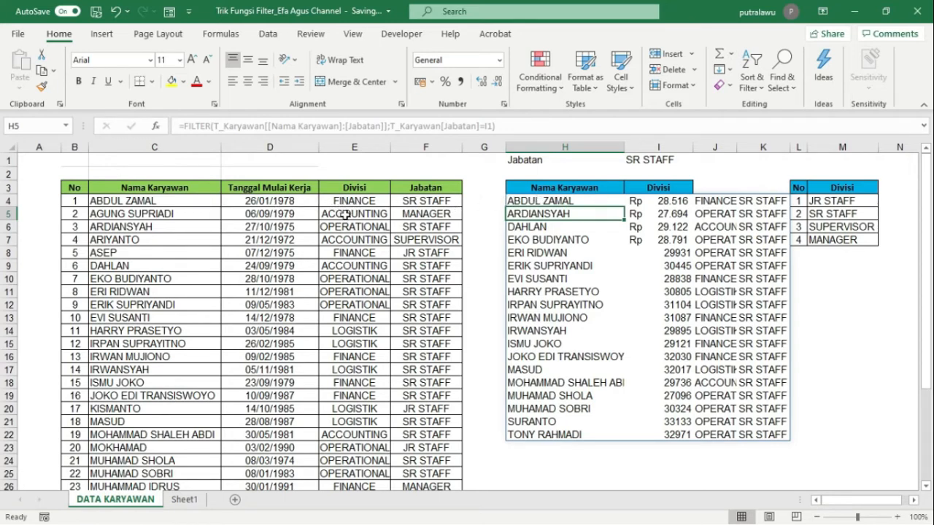
click(543, 200)
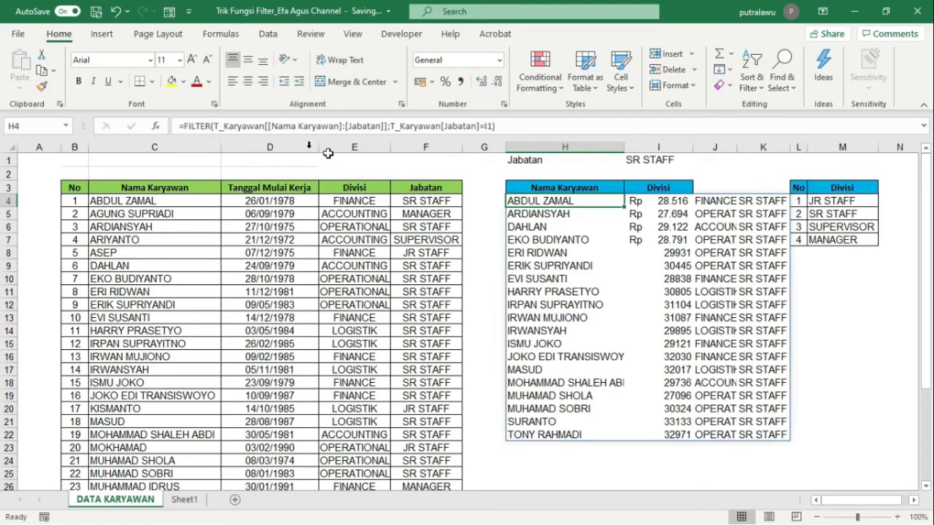
Step: Wrap the H4 formula in an outer FILTER with the include array {1\0\1\0}, and autofit the width of column I
click(188, 126)
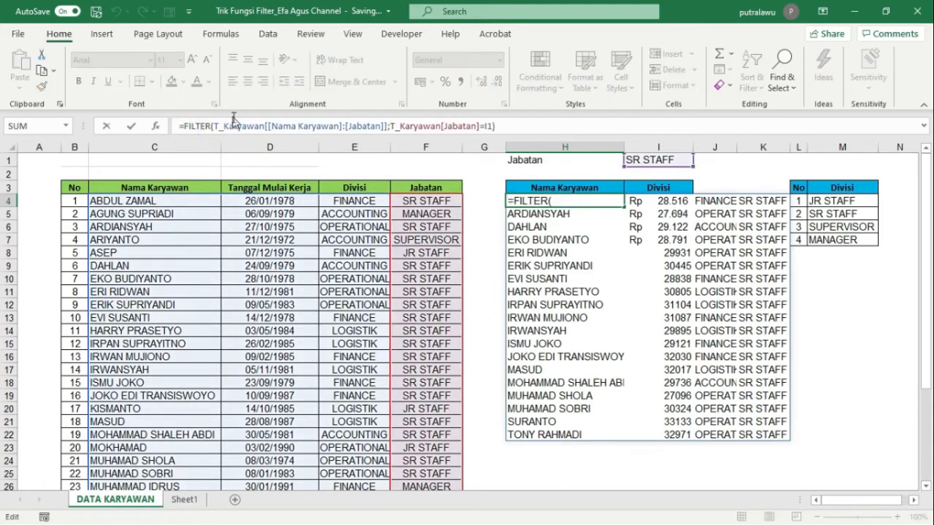
text(filter)
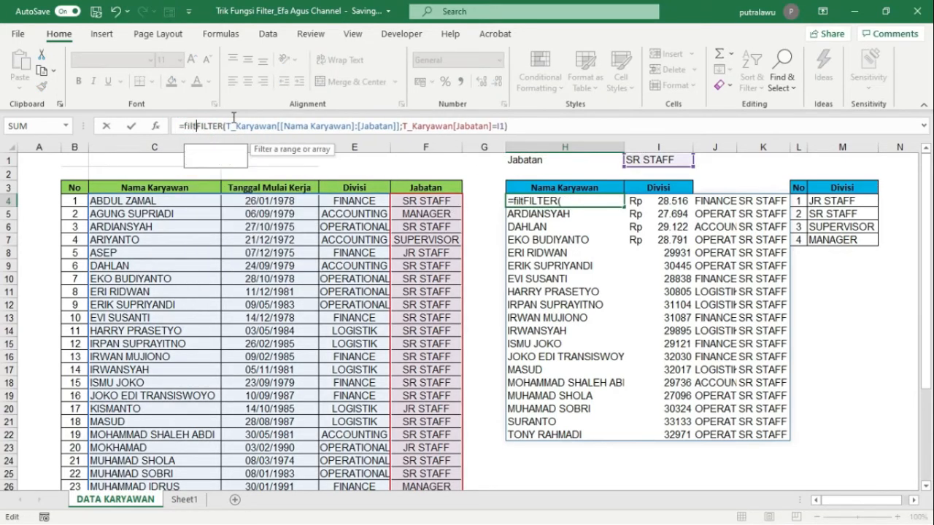
text(()
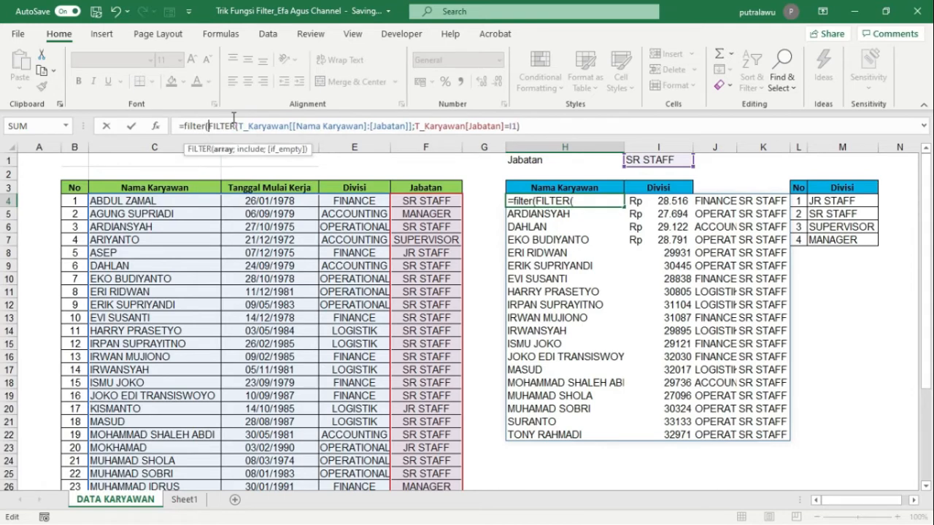
click(541, 127)
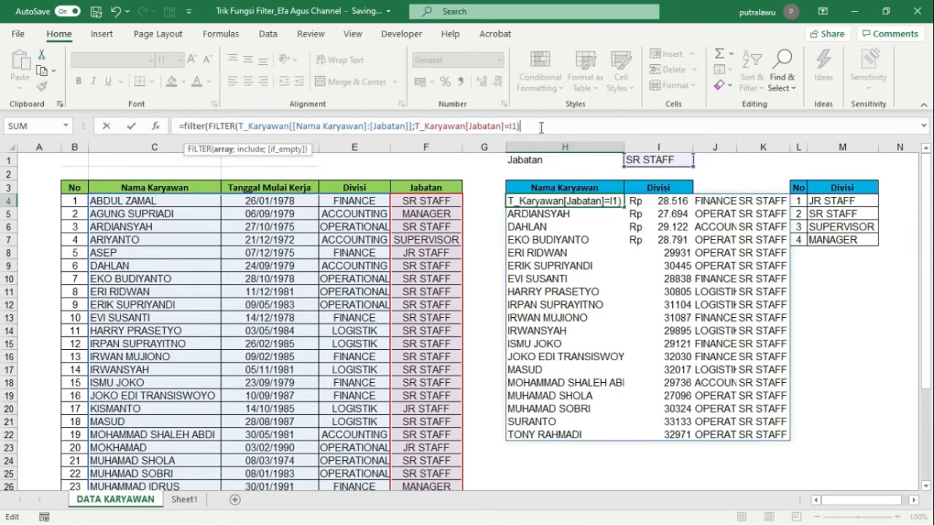
text(;)
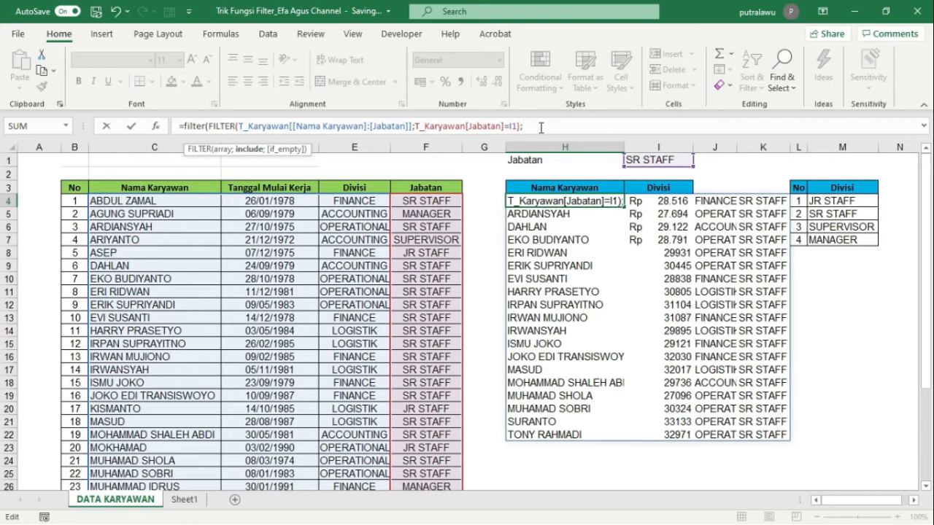
text({1\)
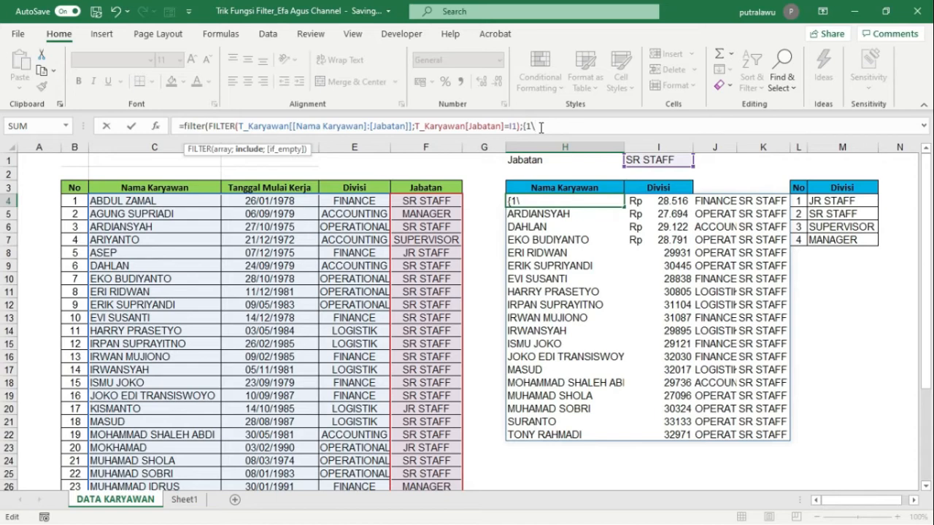
text(0)
text(\1\0})
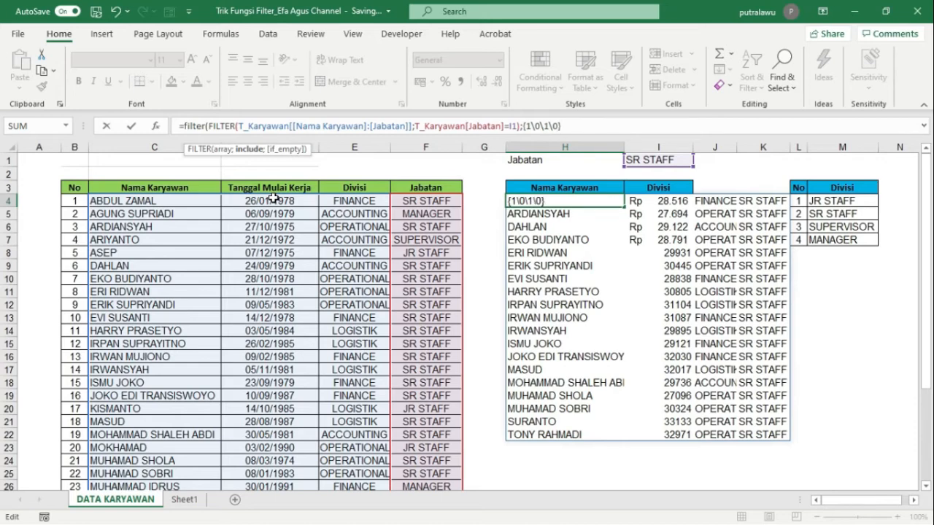
text())
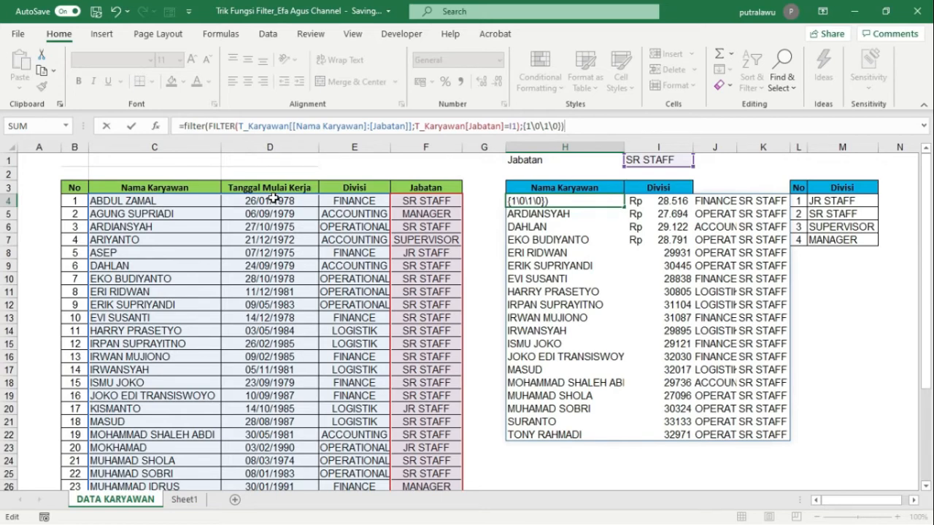
key(Return)
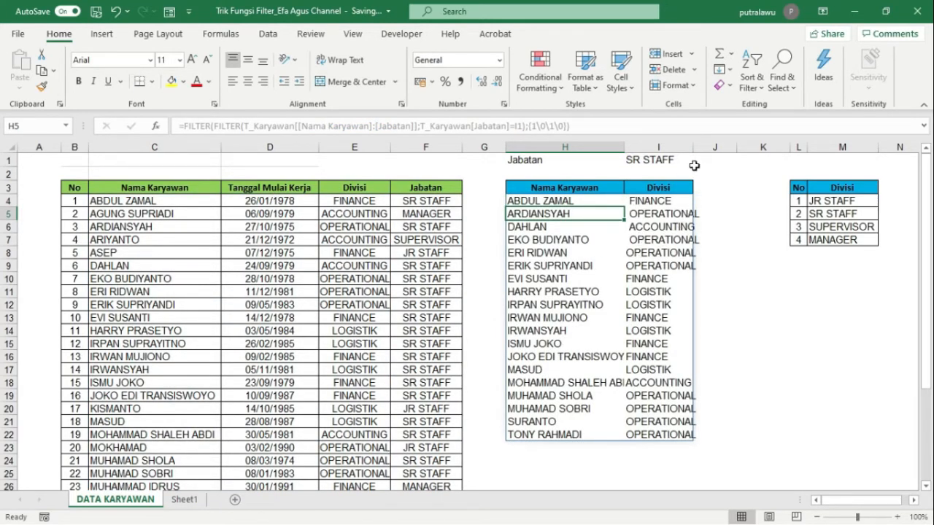
double_click(693, 147)
Step: Test the filtered list by choosing SUPERVISOR and JR STAFF in turn from the Jabatan dropdown in I1
click(656, 166)
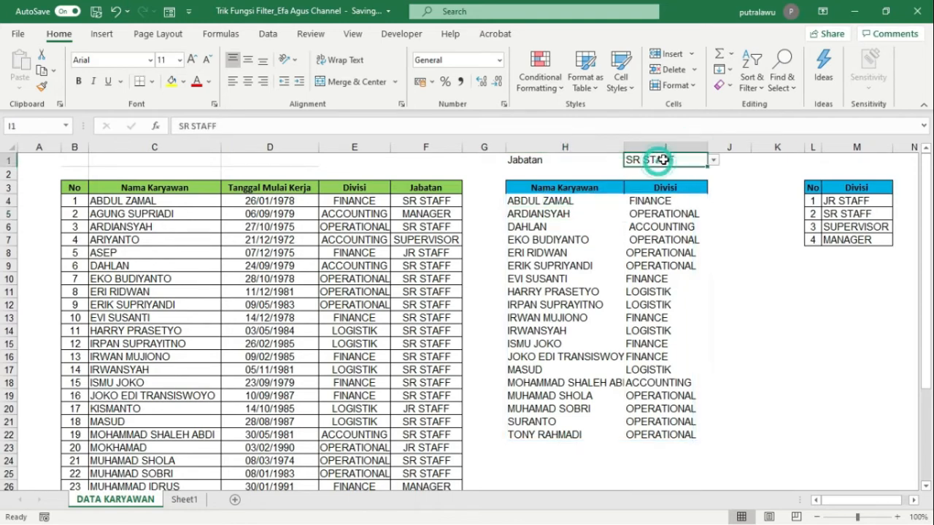
click(713, 161)
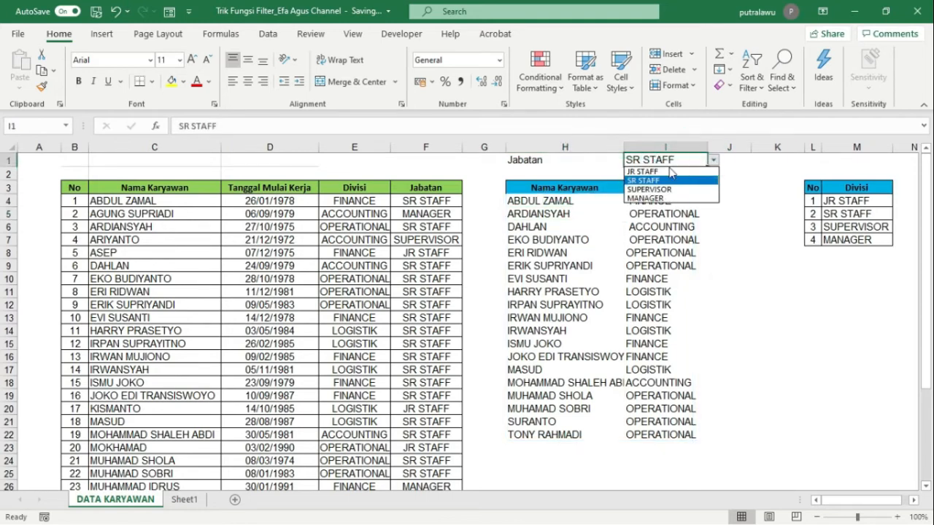
click(650, 189)
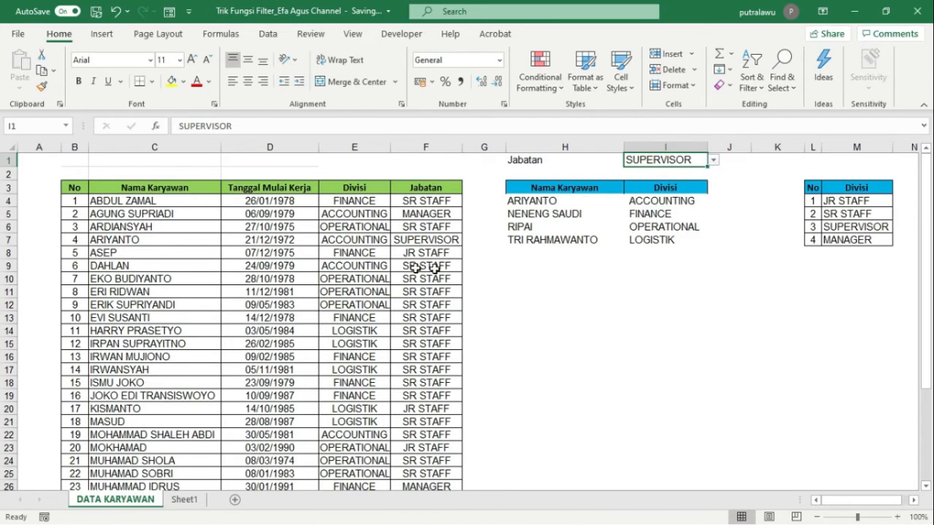
click(713, 160)
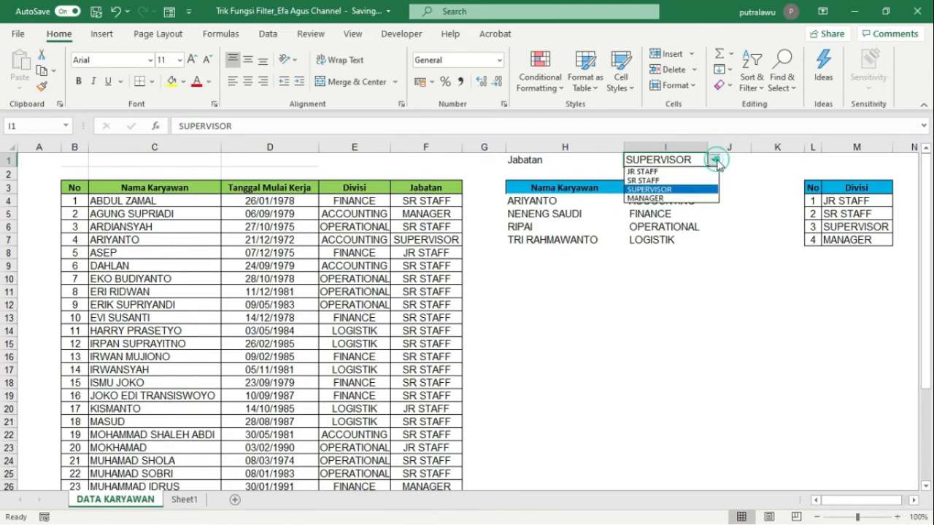
click(653, 172)
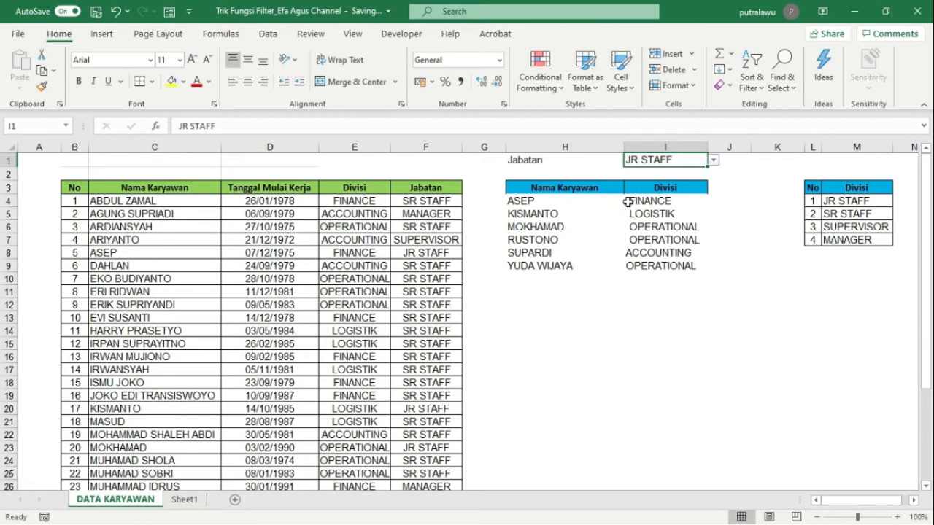
Step: Wrap the nested FILTER formula in H4 in a SORT function with sort_index 2
click(556, 199)
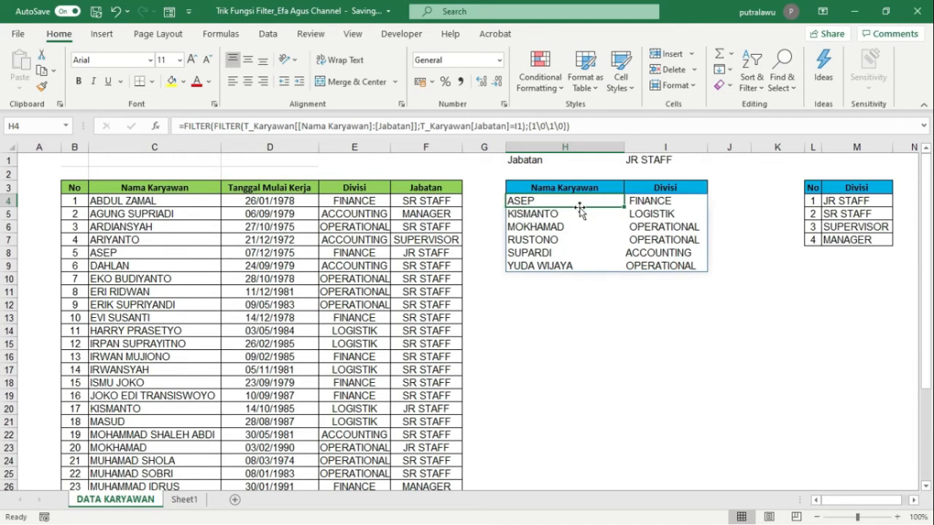
click(186, 124)
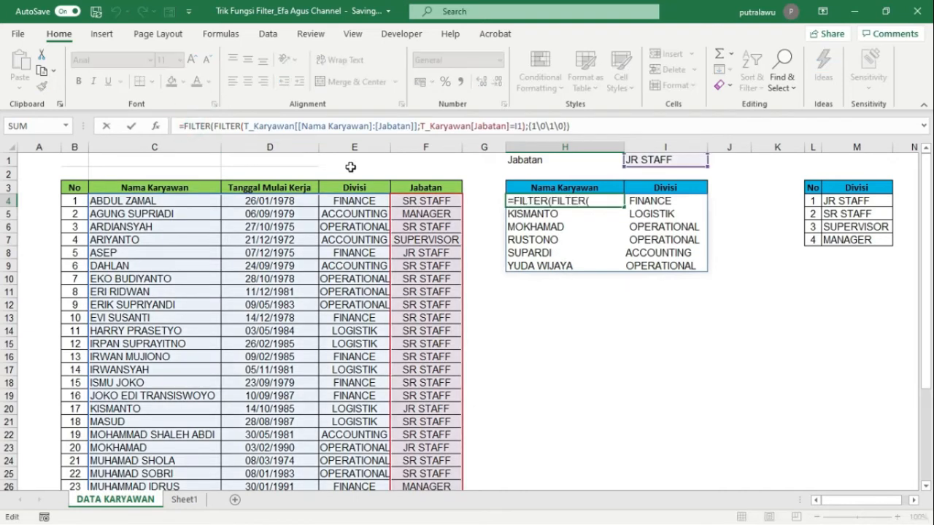
text(SORT)
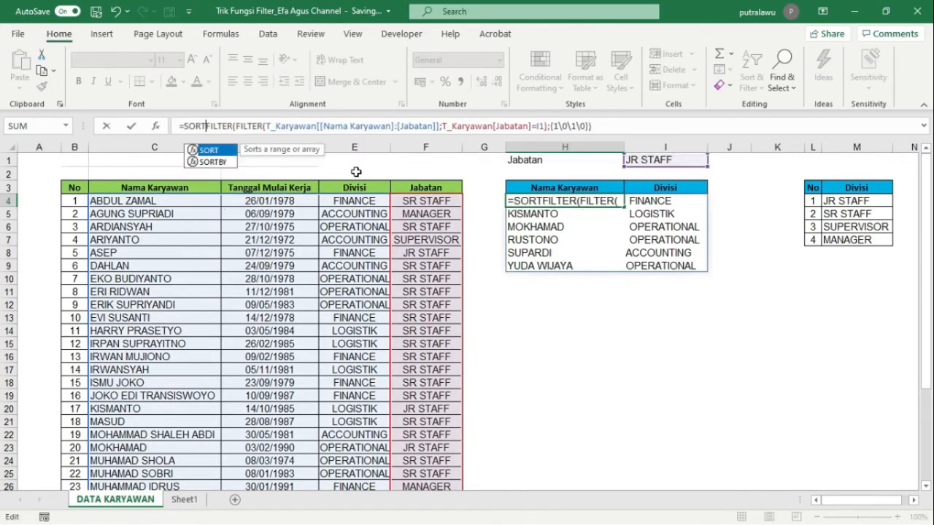
text(()
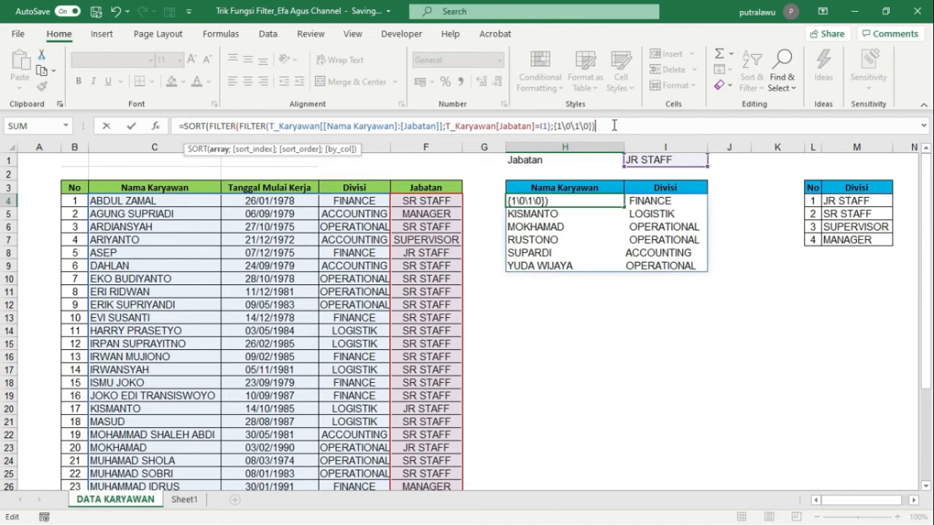
text(;)
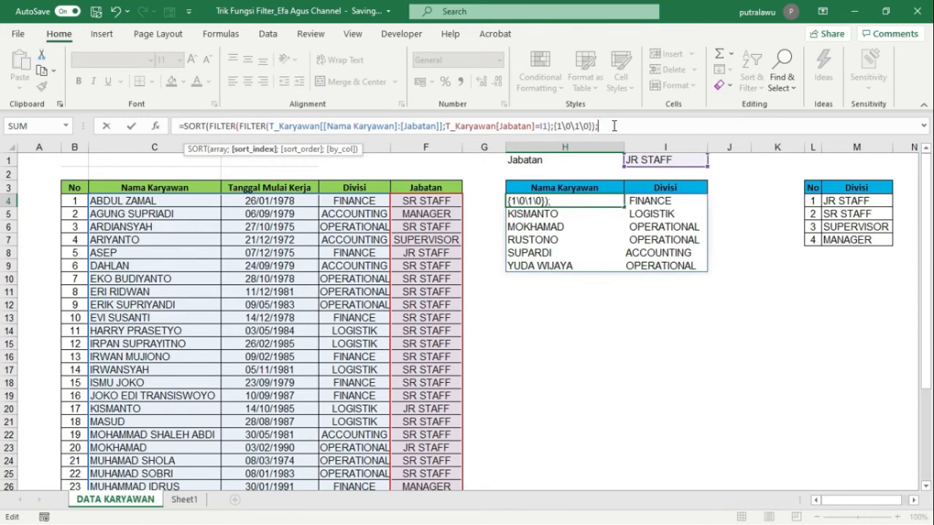
text(2))
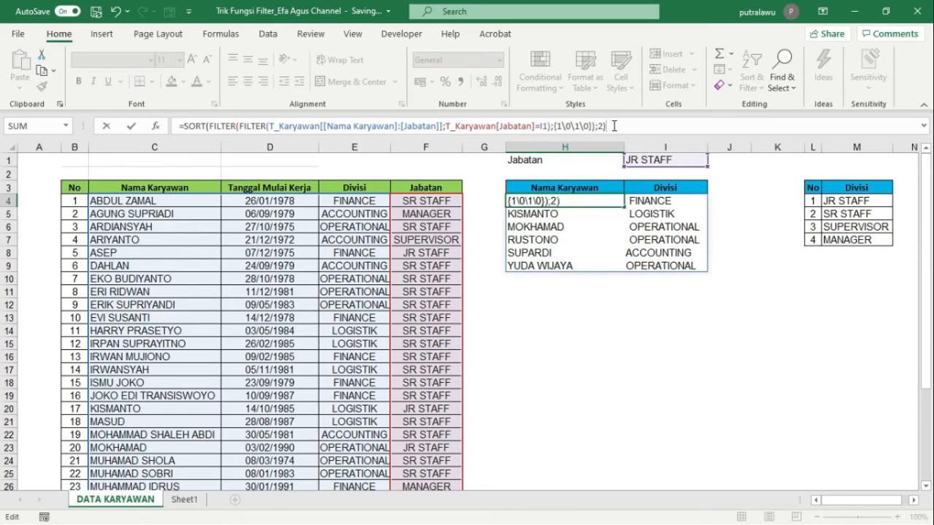
key(Return)
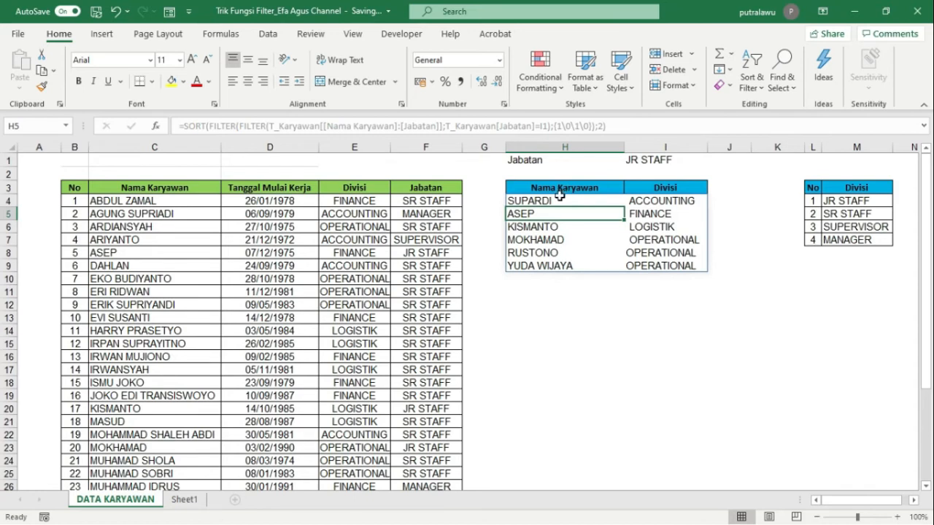
Step: Check the sorted list by choosing SUPERVISOR and finally SR STAFF as the Jabatan in I1, and select the formula cell H4
click(637, 161)
click(714, 166)
click(668, 189)
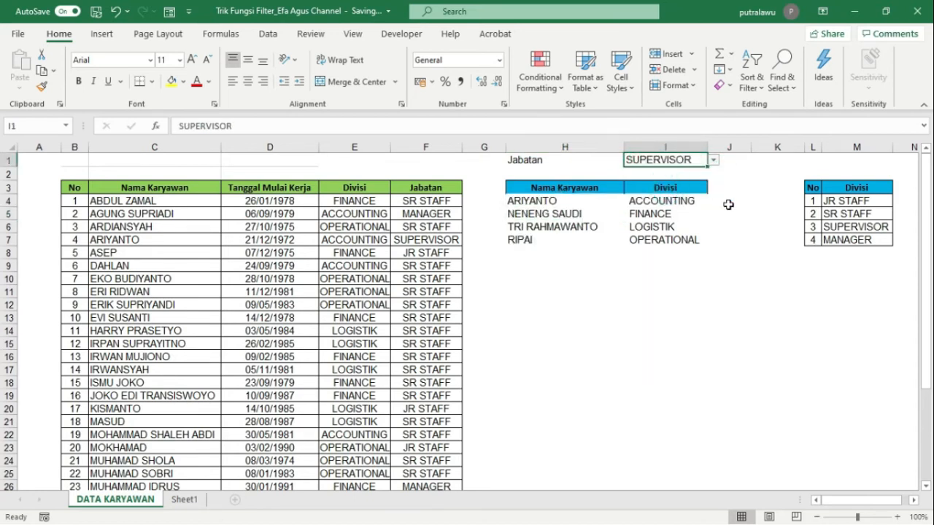
click(721, 160)
click(707, 161)
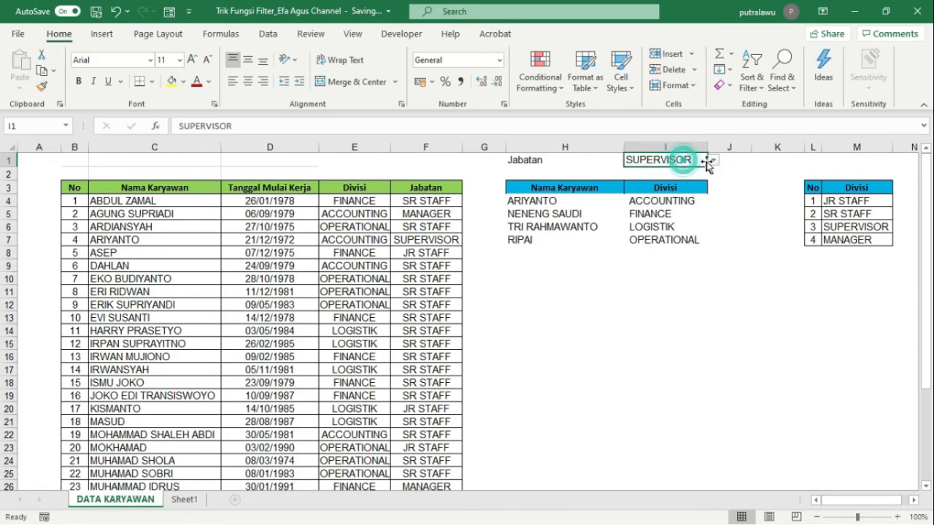
click(713, 161)
click(672, 180)
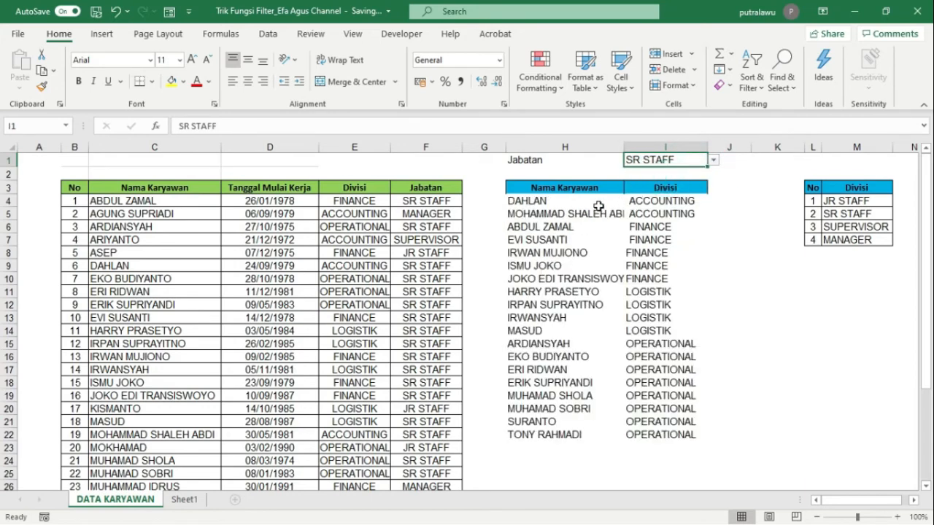
click(647, 203)
click(569, 202)
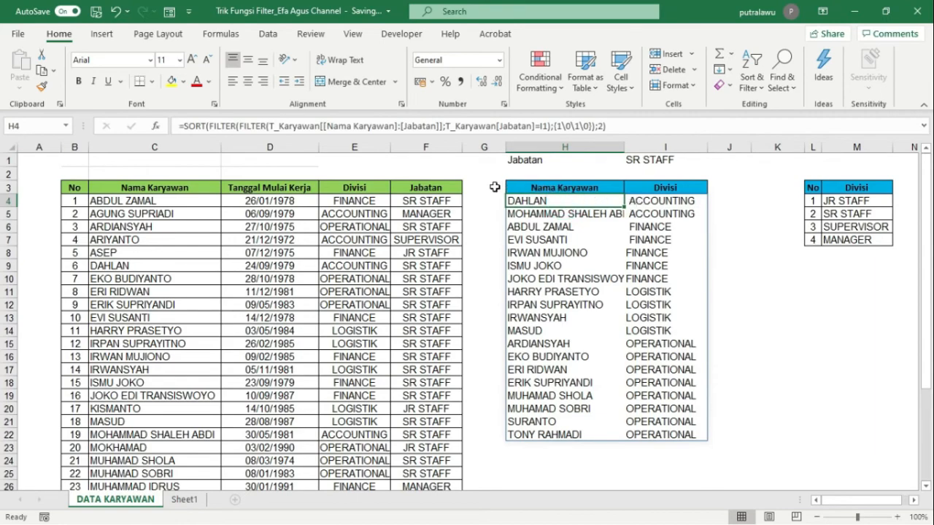
Step: Add a row numbered 34 directly below the employee table's last record and enter the new employee's name under Nama Karyawan
scroll(280, 321, down, 6)
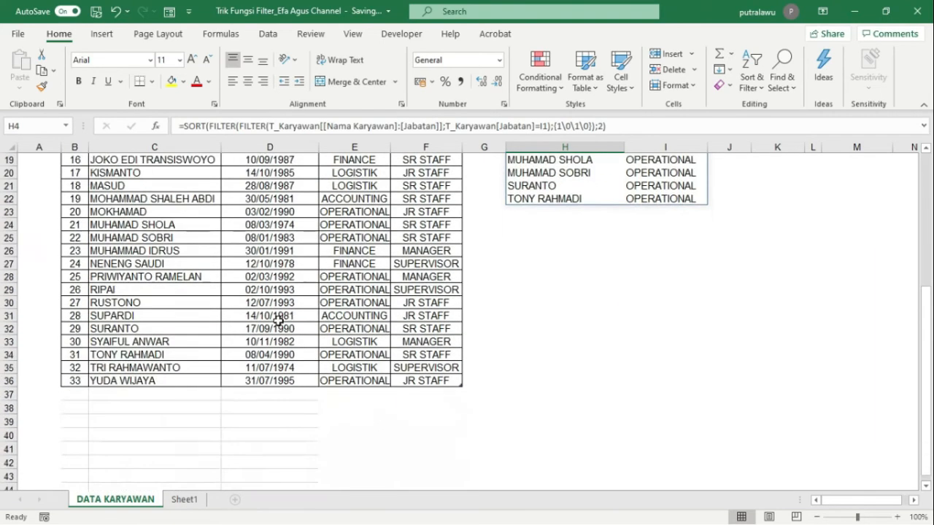
scroll(281, 324, up, 6)
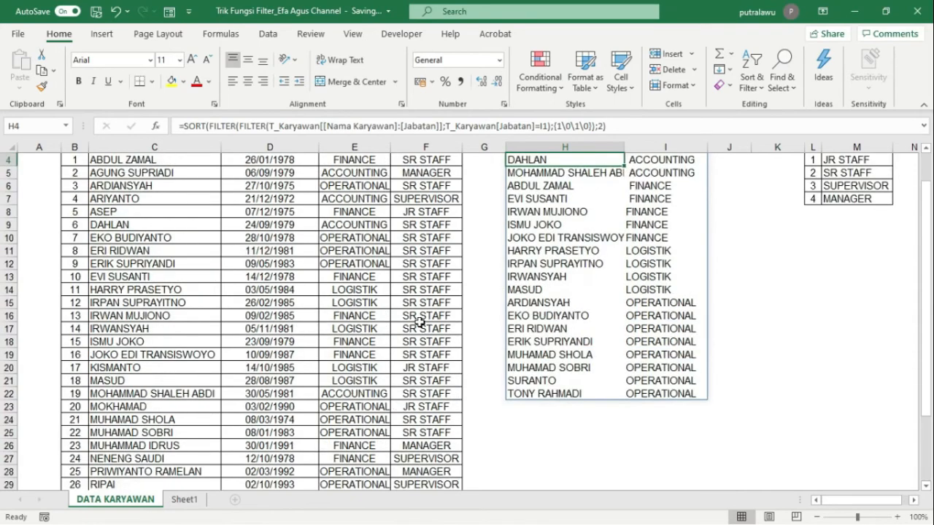
scroll(417, 323, down, 5)
scroll(380, 328, up, 2)
scroll(380, 328, down, 3)
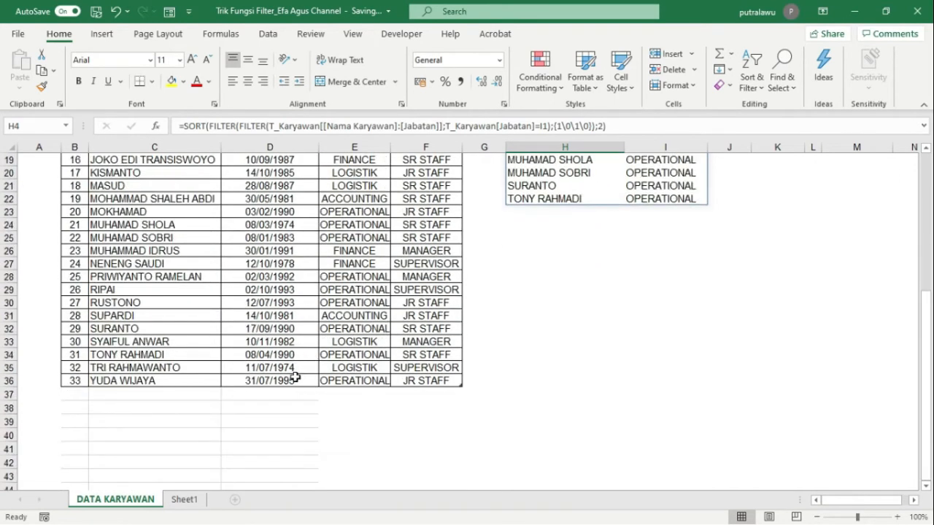
click(73, 394)
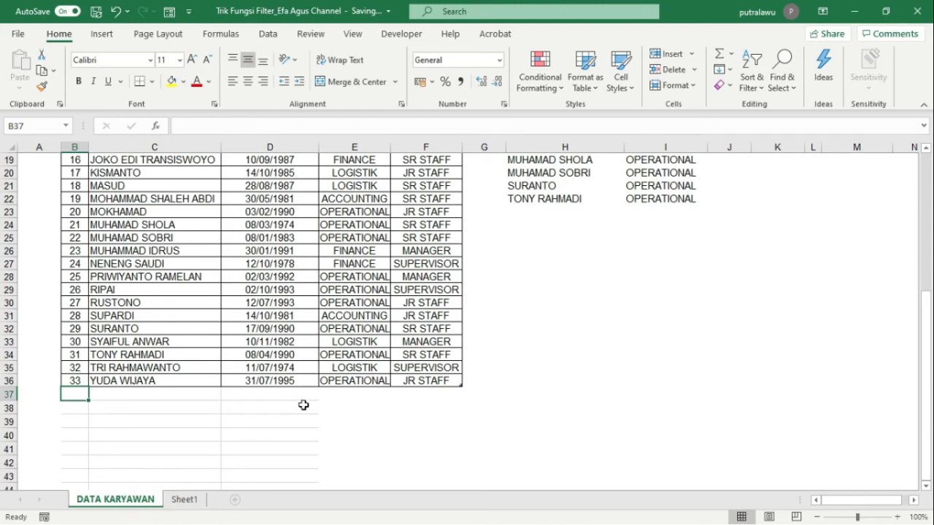
text(34)
key(Tab)
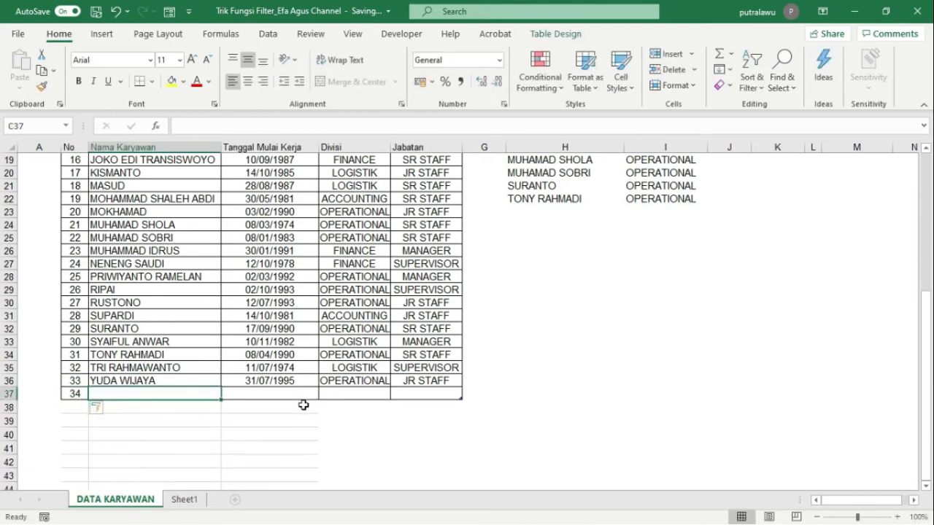
text(JAM)
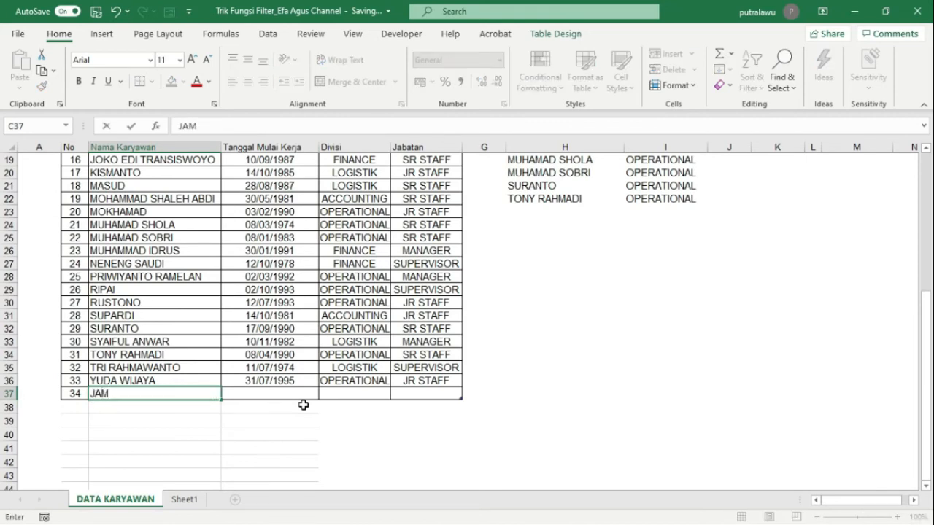
text(ES WATT)
key(Return)
Step: Complete record 34 in the employee table with ACCOUNTING as the Divisi and SUPERVISOR as the Jabatan, leaving Tanggal Mulai Kerja blank
key(Up)
key(Right)
key(Right)
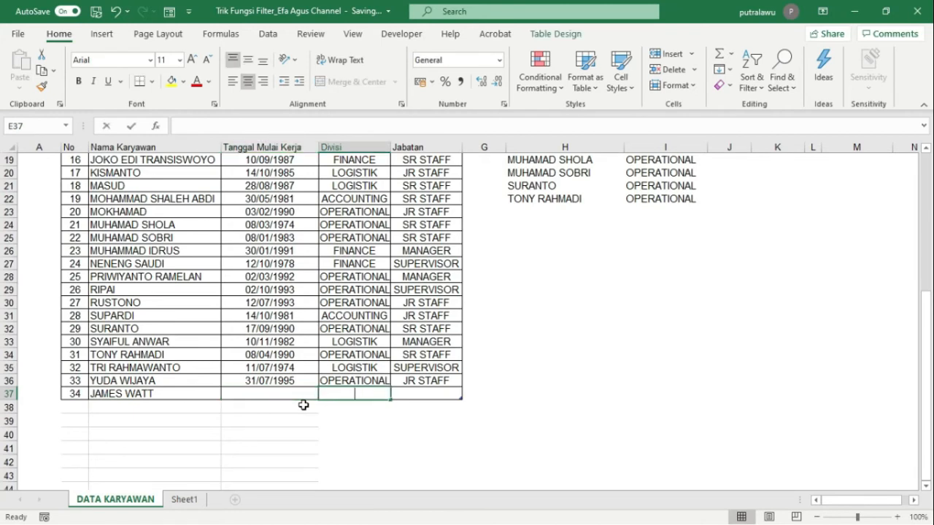
text(ACCOUNTING)
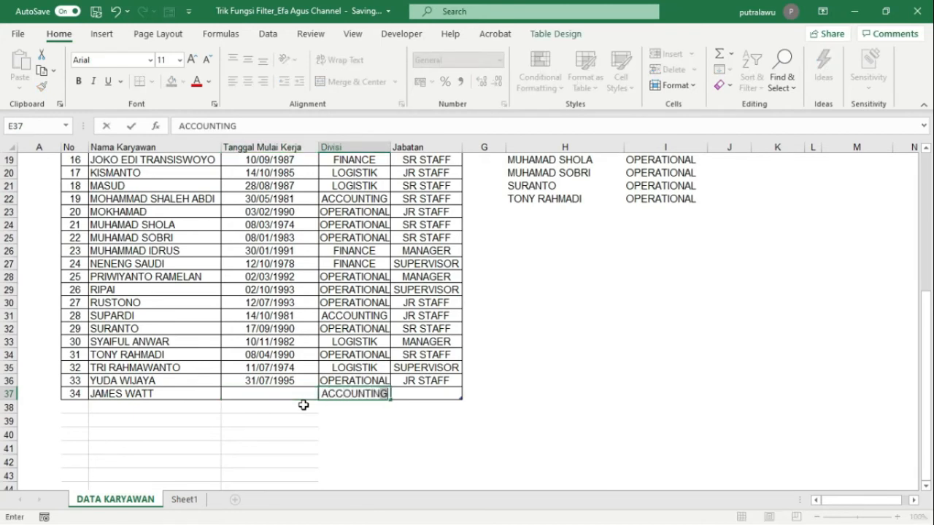
key(Tab)
text(SUPERV)
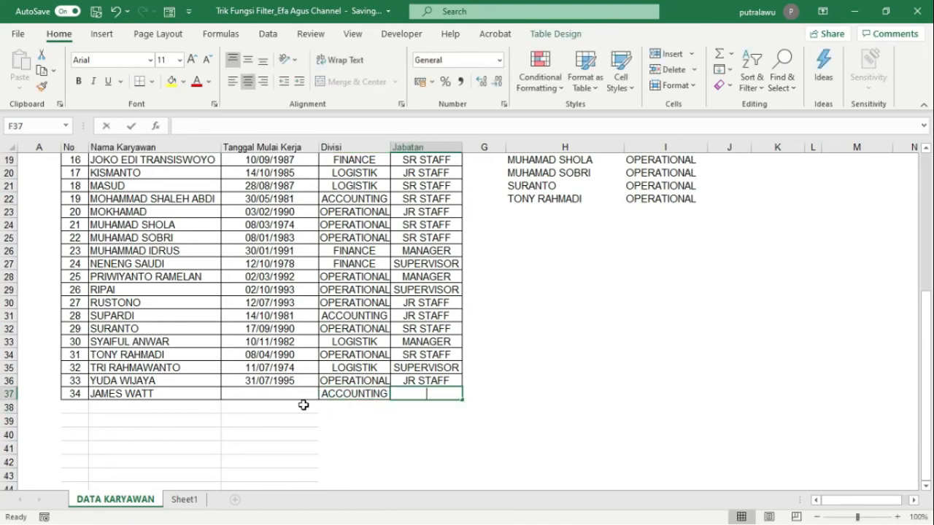
text(I)
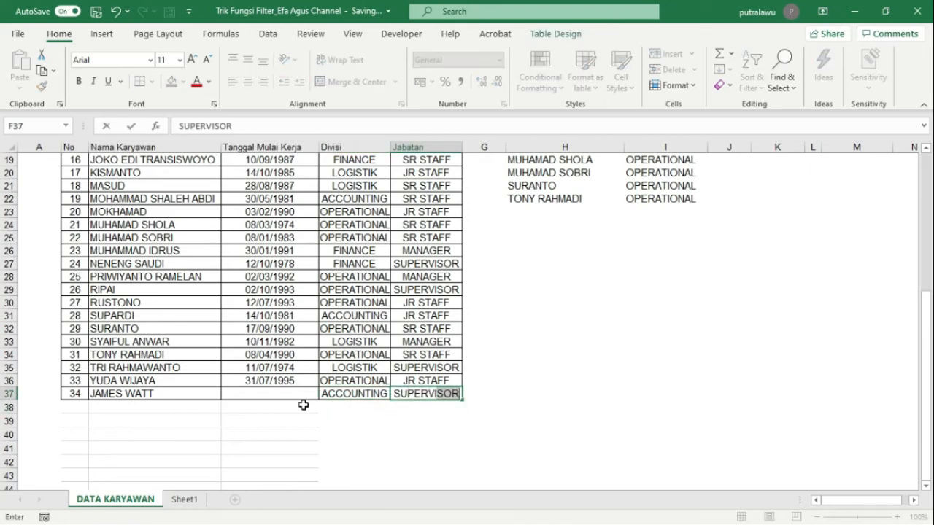
text(SOR)
key(Return)
Step: Choose SUPERVISOR as the Jabatan in I1 and check the sorted list for the new employee's entry
scroll(626, 318, up, 1)
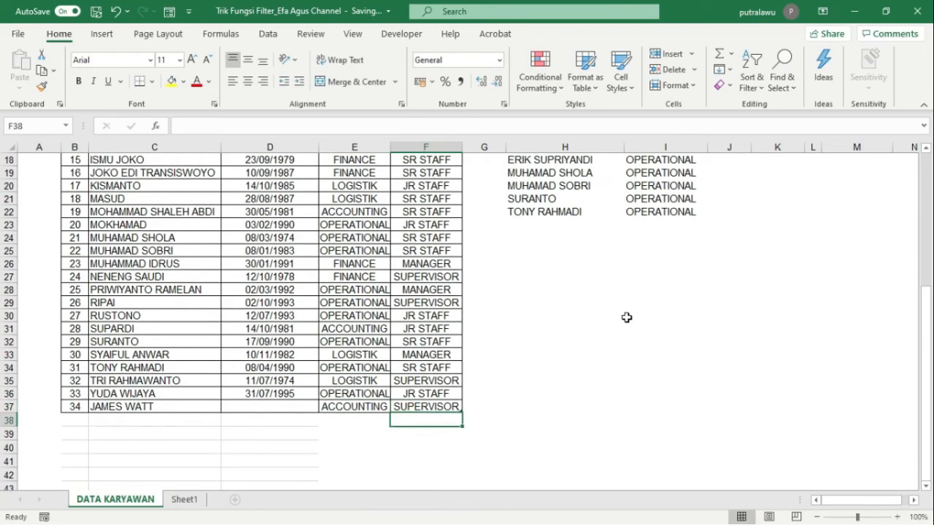
scroll(626, 317, up, 6)
click(685, 162)
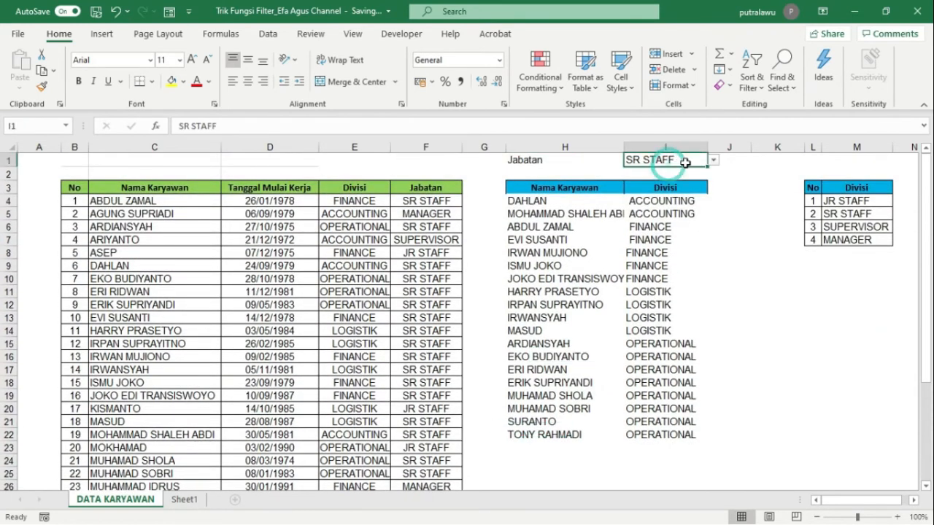
click(713, 160)
click(660, 191)
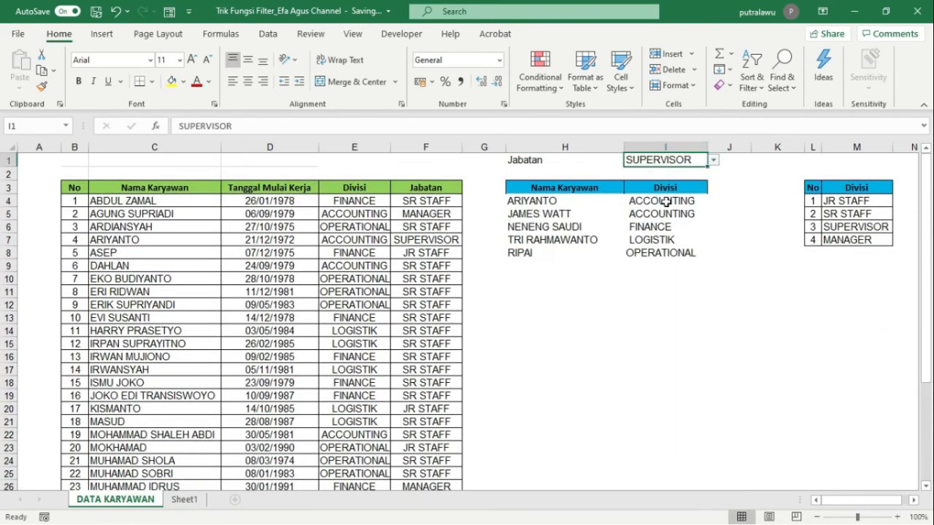
click(583, 214)
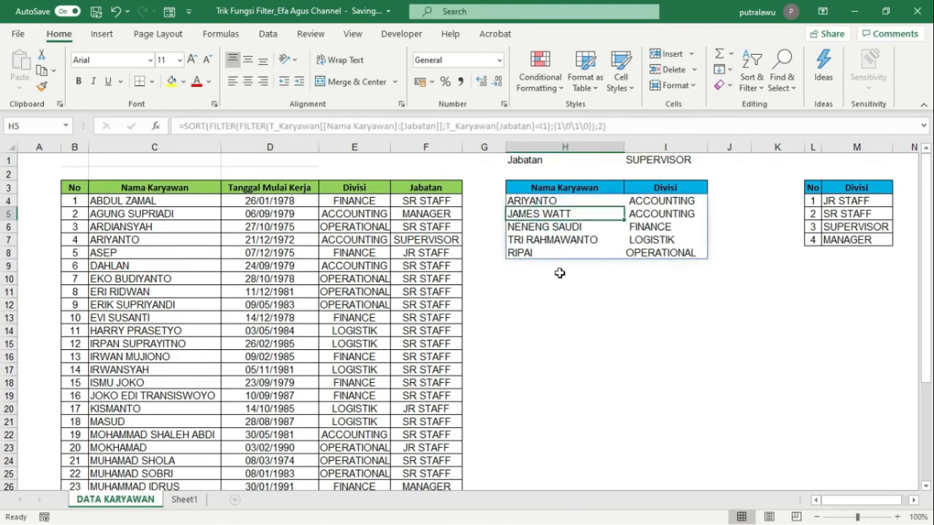
click(556, 300)
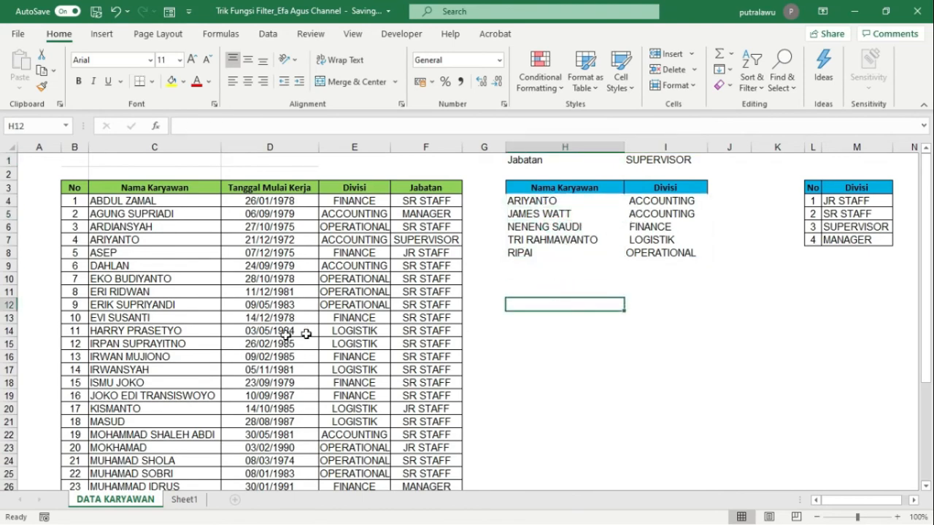
scroll(292, 332, down, 4)
scroll(292, 331, up, 4)
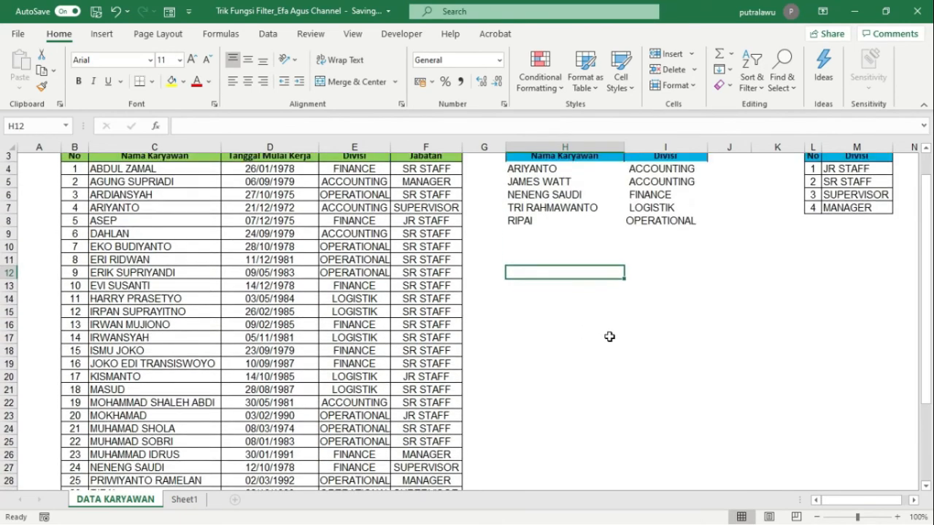
scroll(500, 318, down, 2)
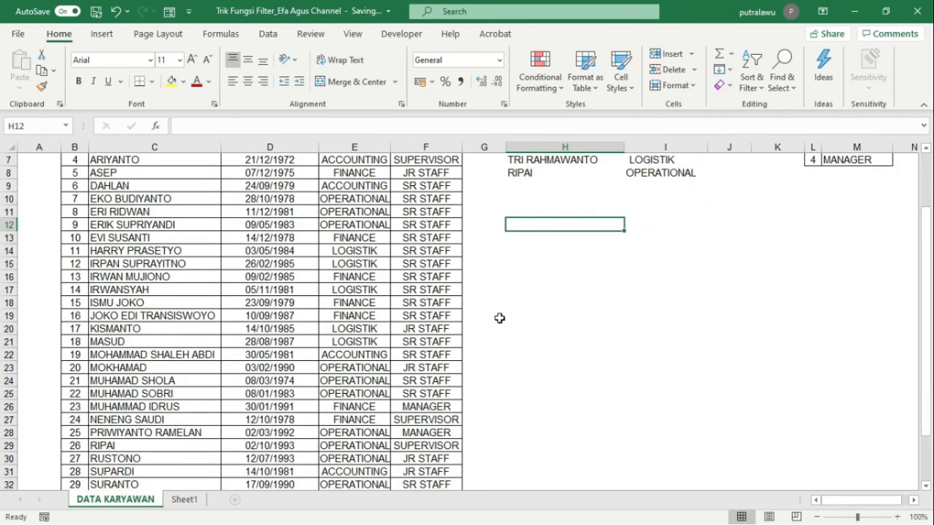
scroll(500, 318, up, 1)
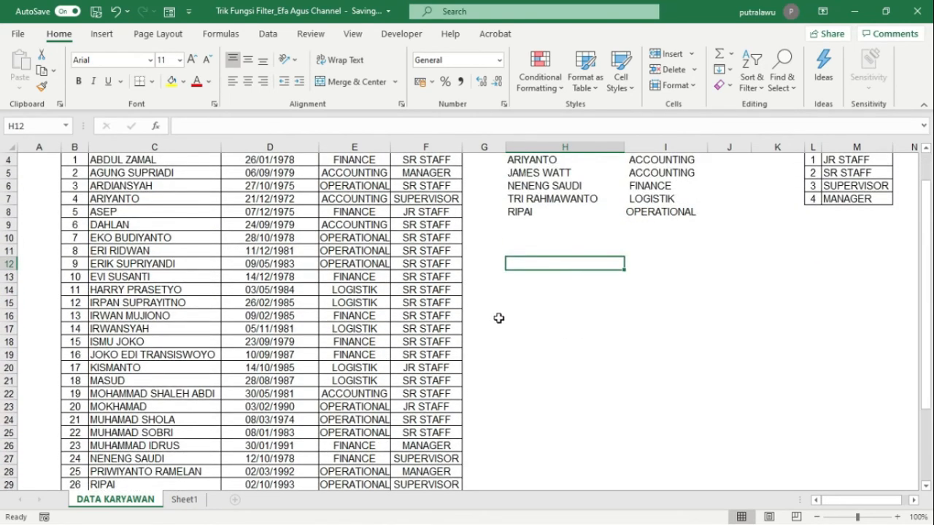